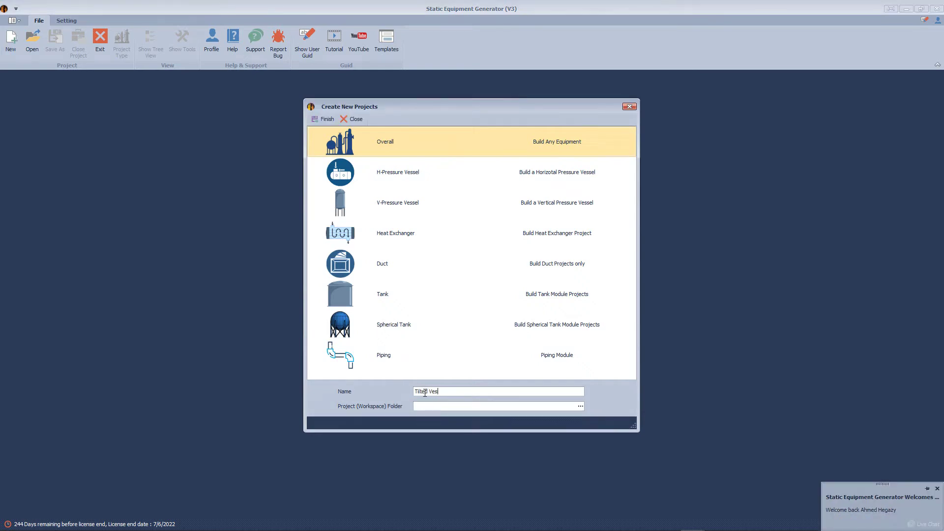
Step: Choose the Desktop as the workspace folder and finish creating the Tilted Vessel project
left_click(584, 406)
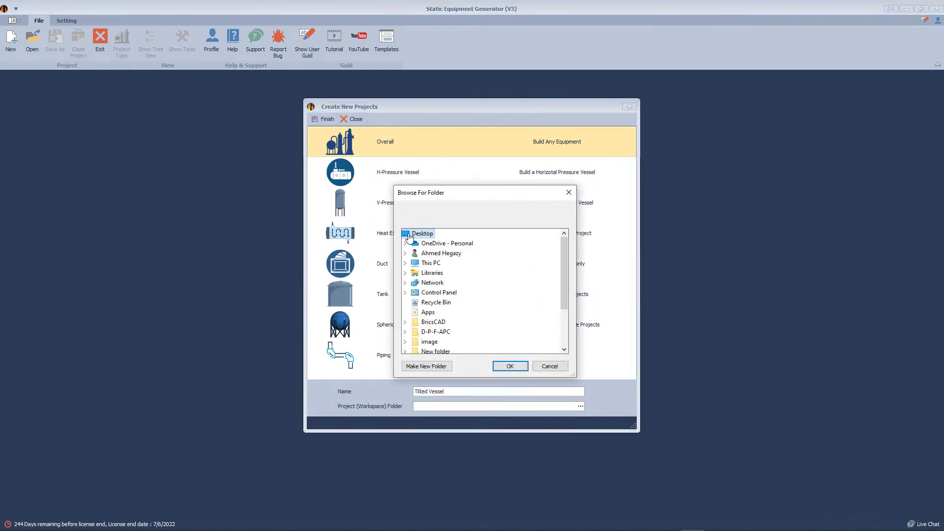
left_click(506, 366)
left_click(326, 120)
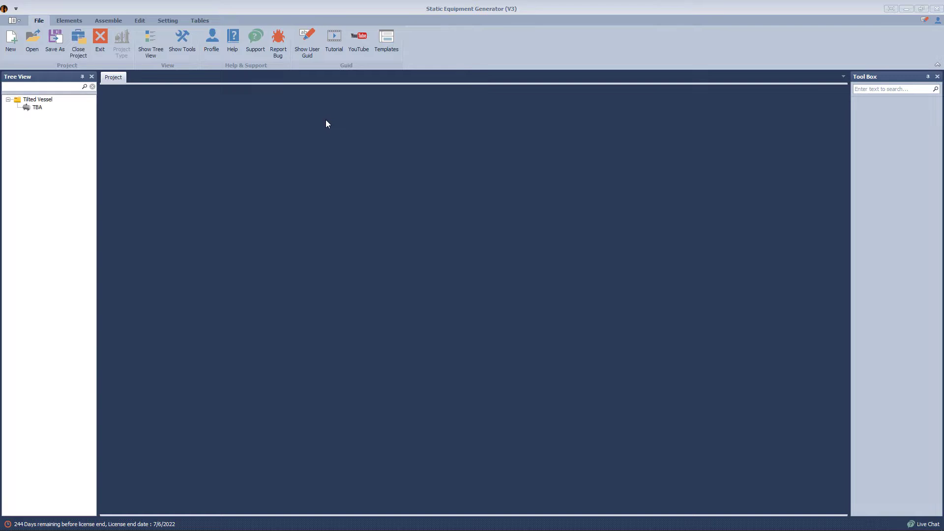
Step: Rename the TBA equipment in the project tree to E-100-D and close the tool box
right_click(40, 109)
left_click(66, 127)
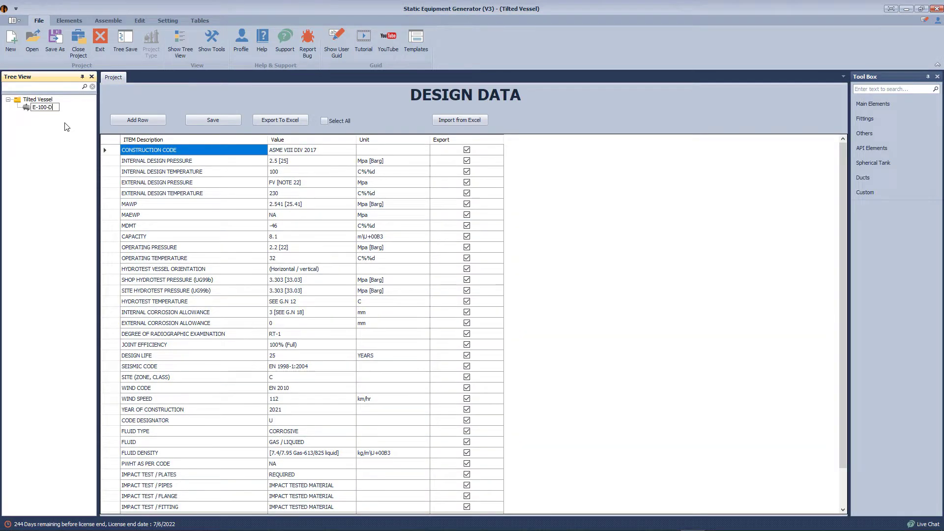
left_click(937, 77)
left_click(38, 108)
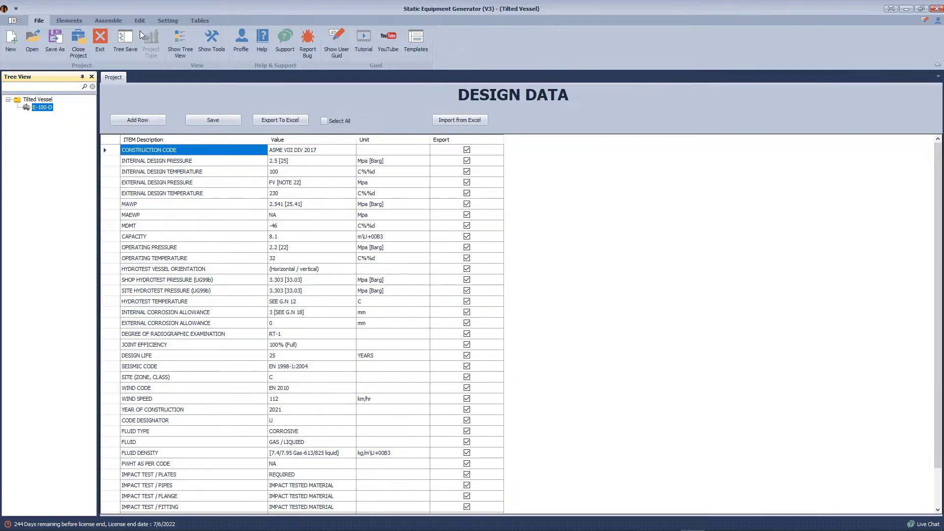
Step: Set the equipment's position to Sloped with an angle of 4 and save the equipment settings
left_click(169, 21)
left_click(2, 46)
left_click(576, 247)
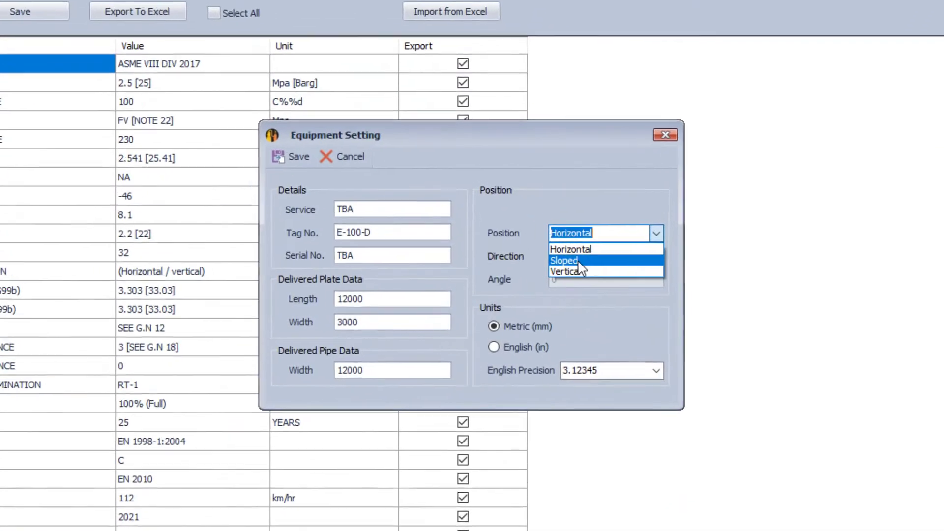
left_click(578, 262)
key("Tab")
key("Tab")
type("4")
left_click(270, 141)
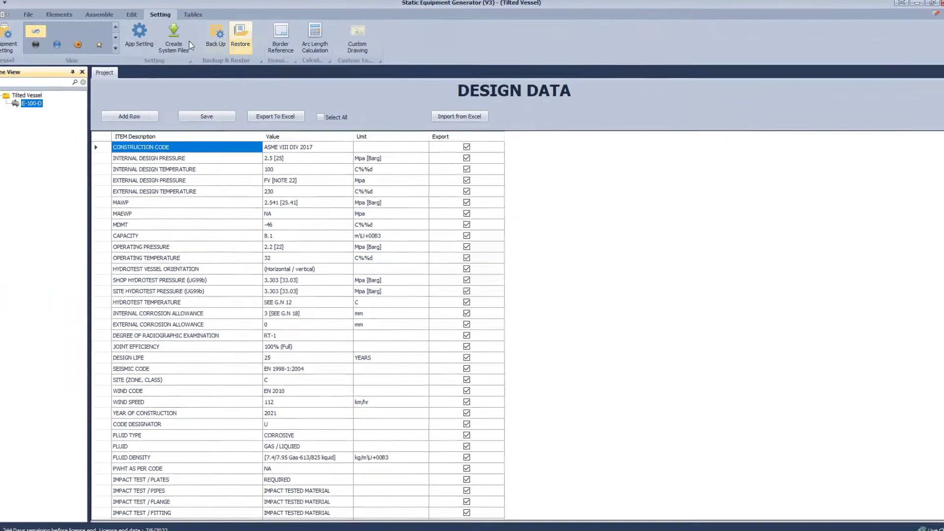
left_click(147, 42)
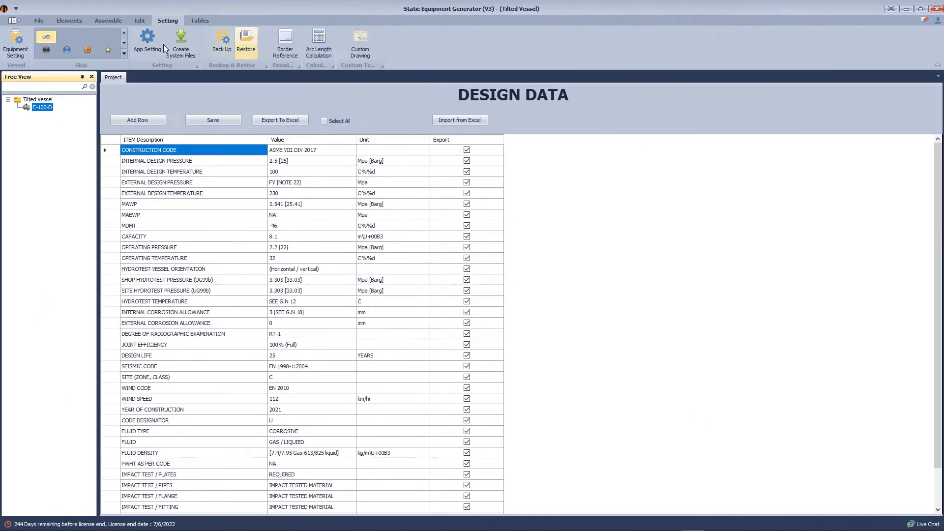
left_click(378, 146)
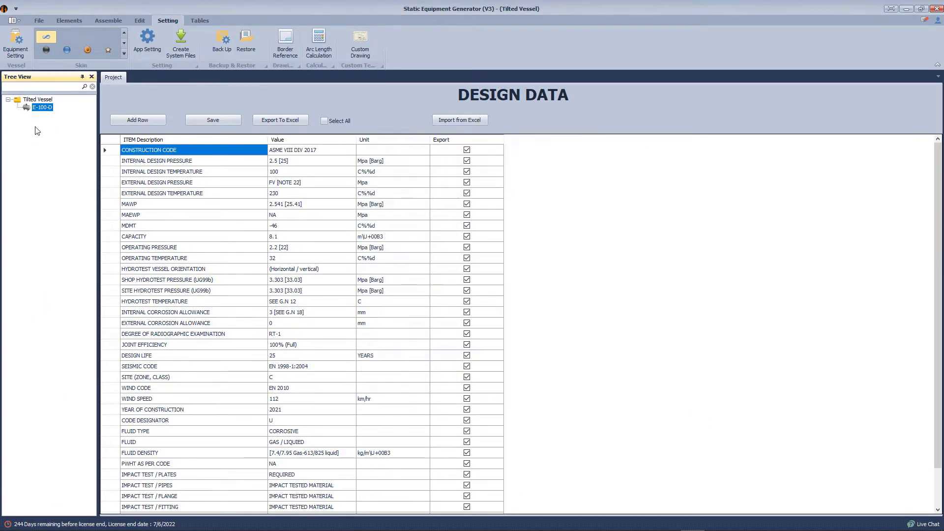
Step: Add a head named Left Head to E-100-D
left_click(66, 19)
left_click(22, 37)
type("Left Head")
key("Return")
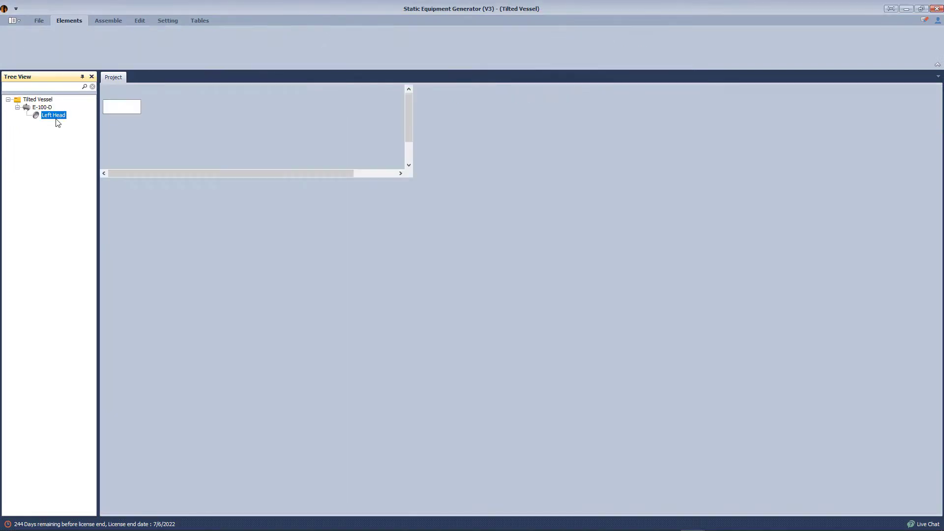
Step: Give Left Head a 2800 mm inner diameter, 20 mm thickness, 50 mm straight flange and 18 mm minimum thickness after forming, and save it
left_click(56, 118)
left_click_drag(225, 186, 197, 184)
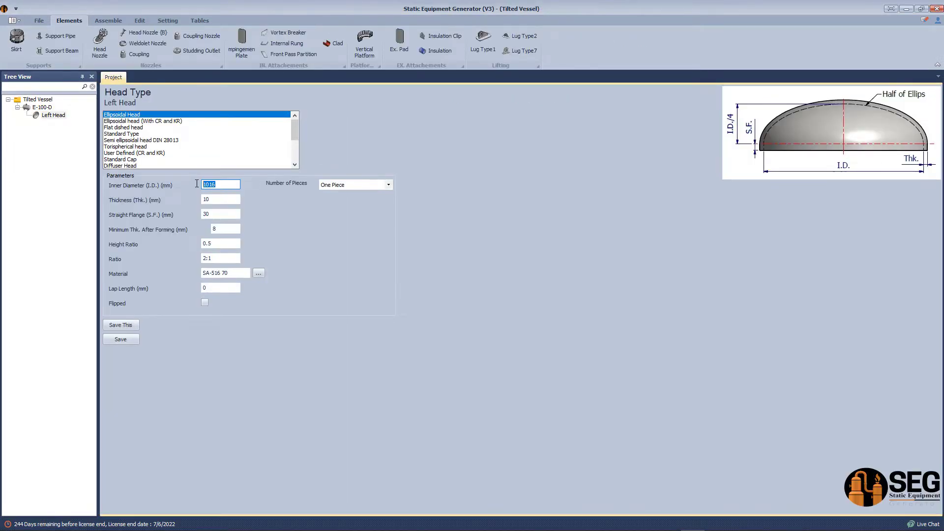
type("20")
double_click(206, 214)
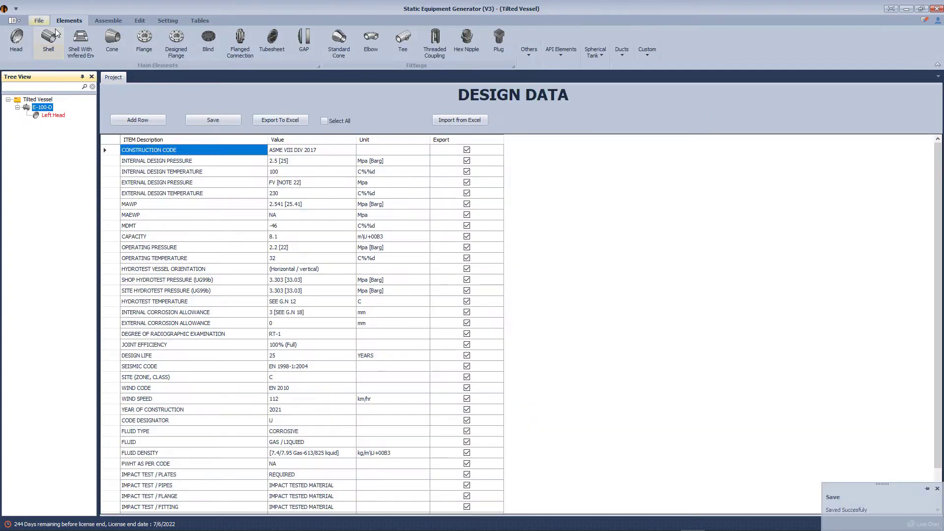
Step: Add a shell named Can-1 with a 2800 mm inner diameter and 18 mm thickness
left_click(53, 43)
type("Can-1")
key("Return")
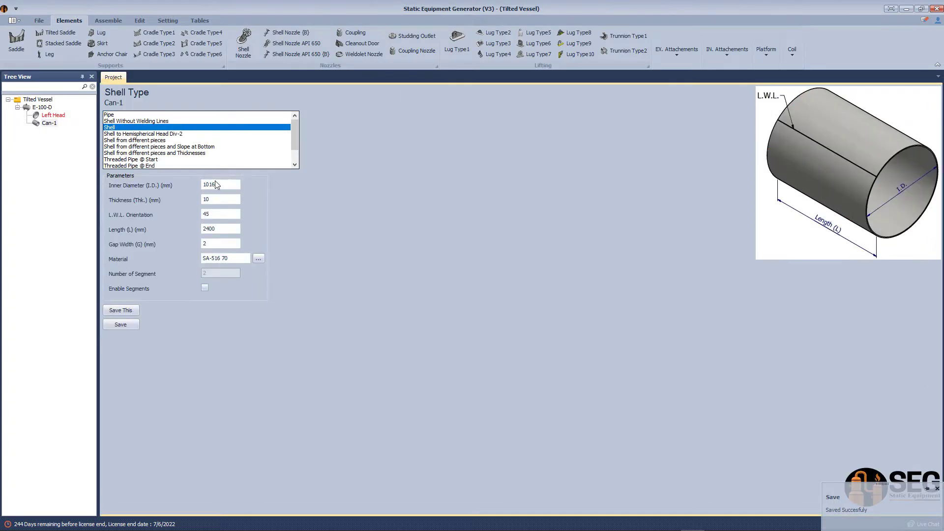
key("Tab")
type("18")
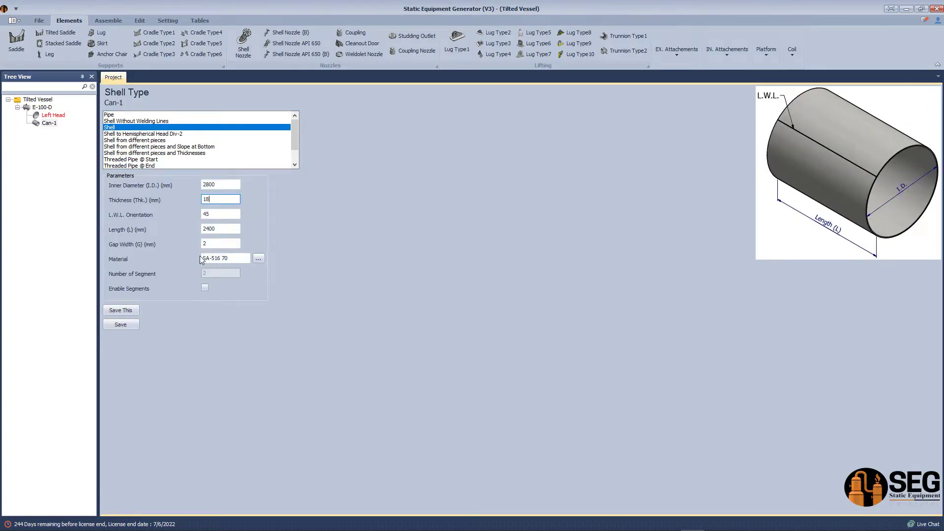
Step: Add a shell named Can-2 based on Can-1 and set its length to 300 mm
left_click(36, 101)
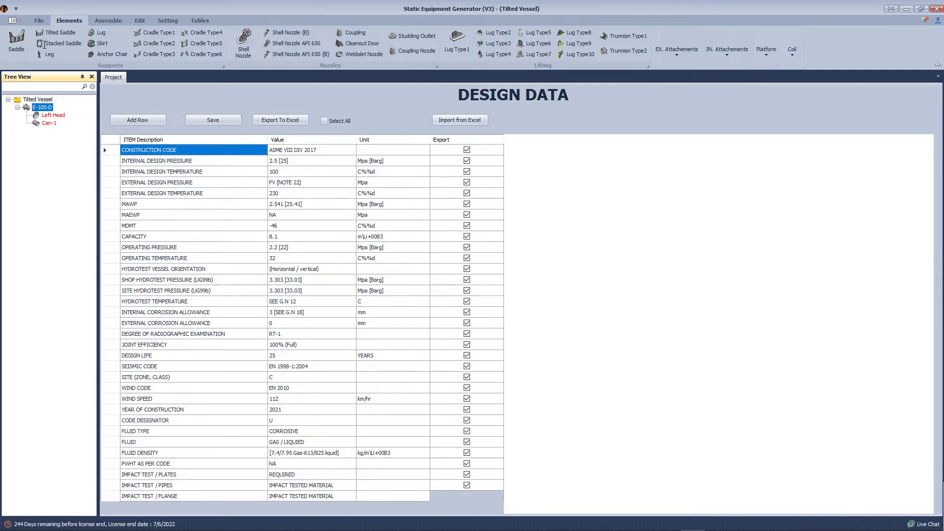
type("Ca")
type("n-2")
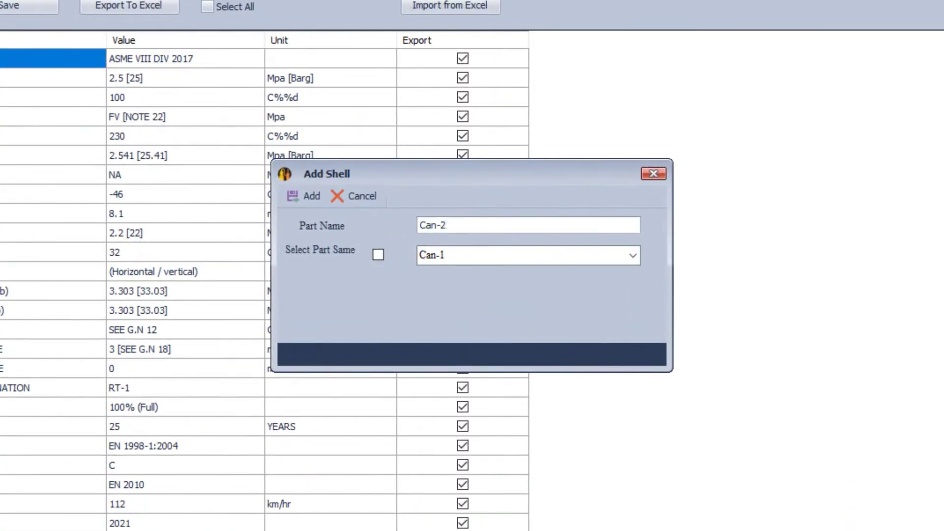
left_click(377, 255)
left_click(305, 195)
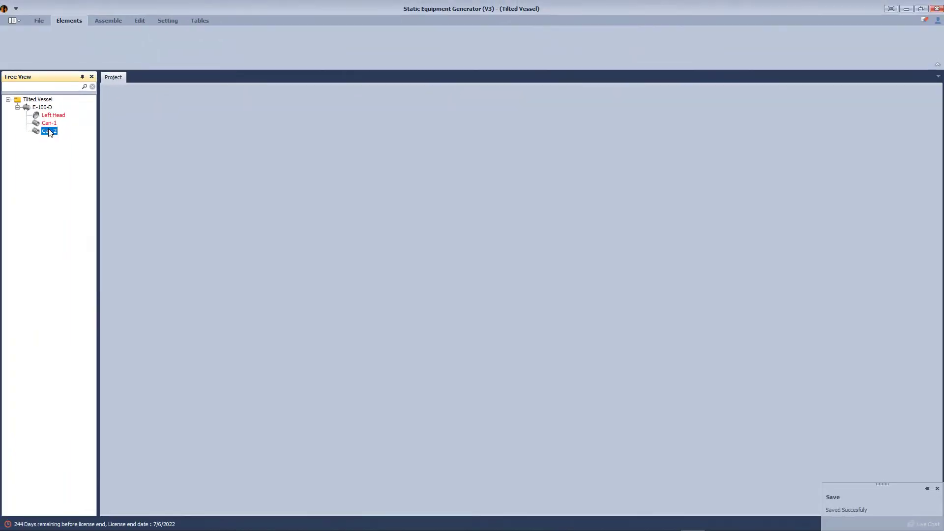
left_click_drag(222, 230, 156, 237)
type("300")
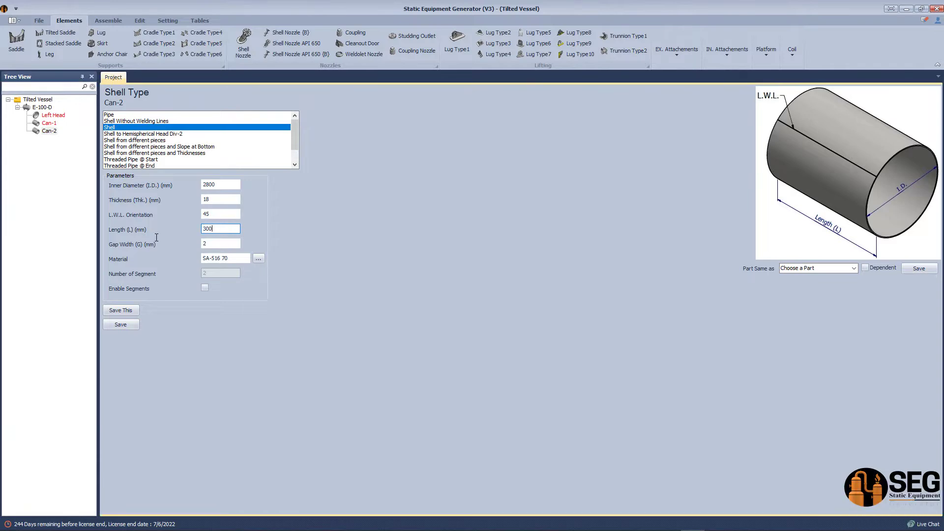
Step: Add a head named Right Head based on Left Head, make it flipped, and save it
left_click(42, 107)
left_click(22, 39)
type("Right Head")
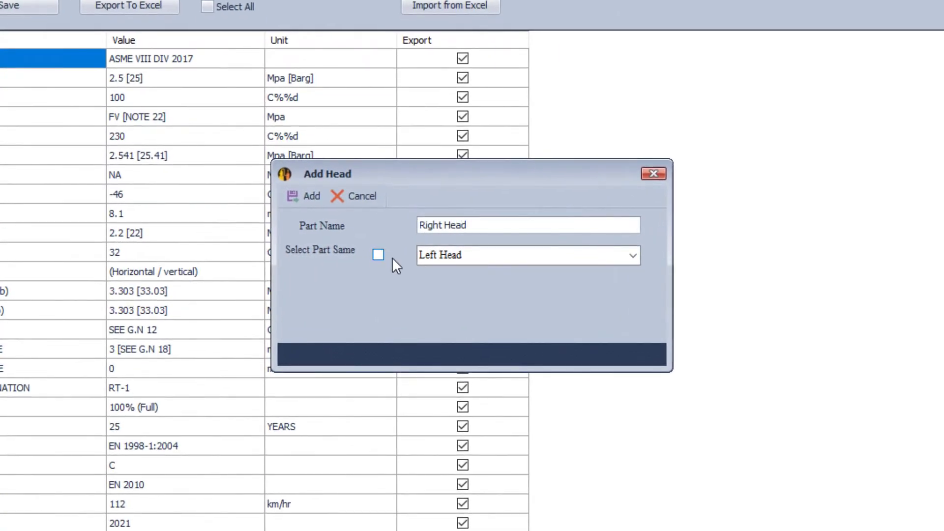
left_click(378, 254)
left_click(307, 196)
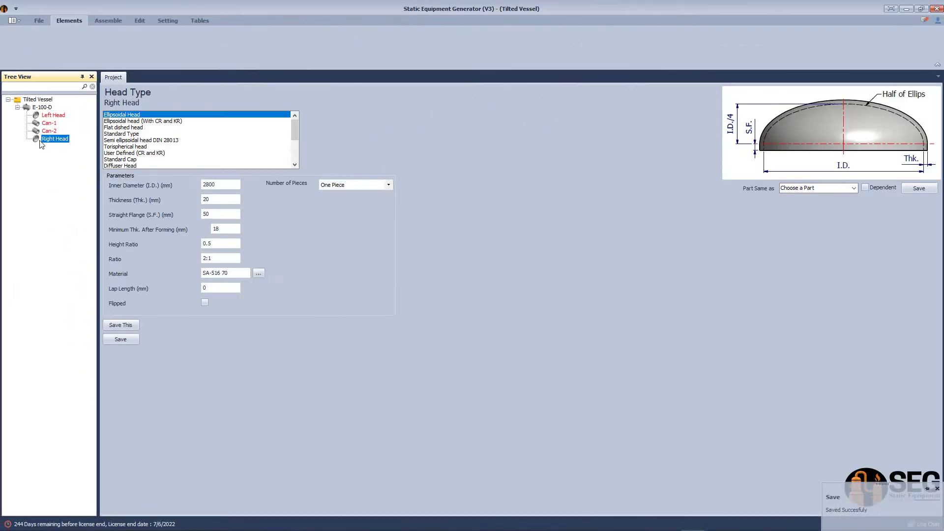
left_click(123, 340)
Step: Start the Inventor assembly of the vessel's heads and shells
left_click(108, 20)
left_click(20, 43)
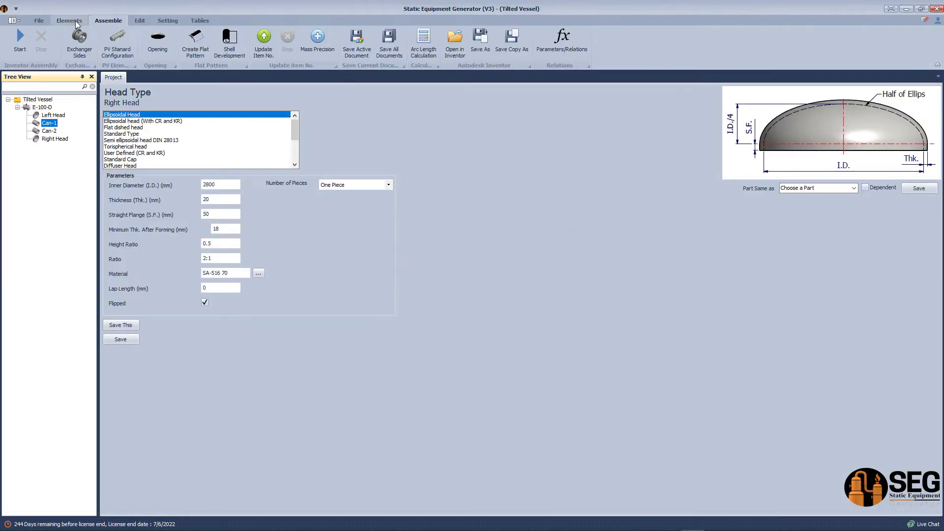
Step: Add a tilted saddle named Left Saddle to the Can-1 shell
left_click(72, 20)
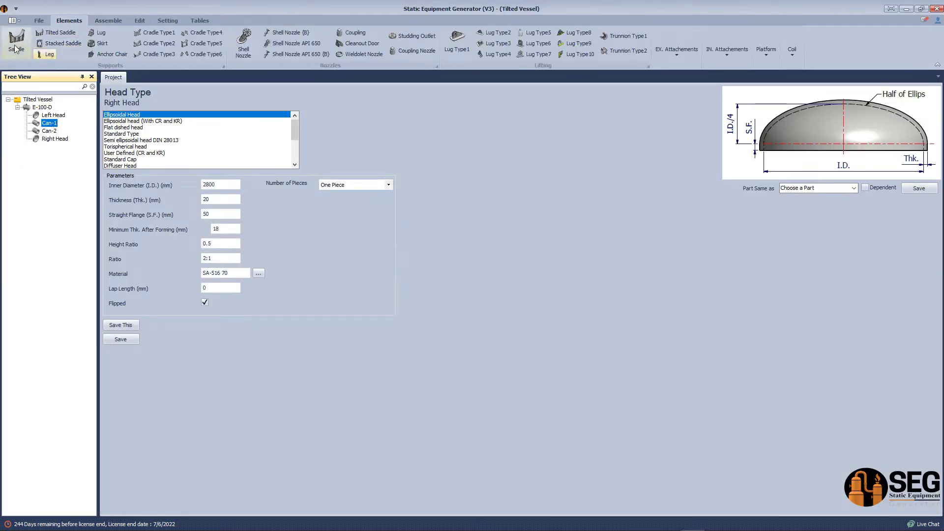
left_click(58, 33)
type("Left Saddle")
left_click(379, 227)
Step: Set Left Saddle's saddle angle to 130, height to 2000 mm and web thickness to 20 mm
left_click(66, 132)
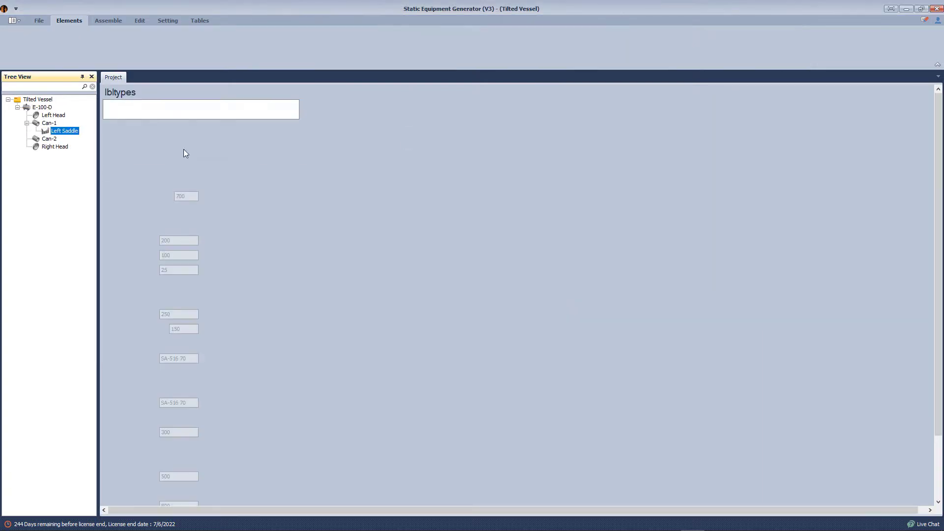
scroll(762, 337, "down", 3)
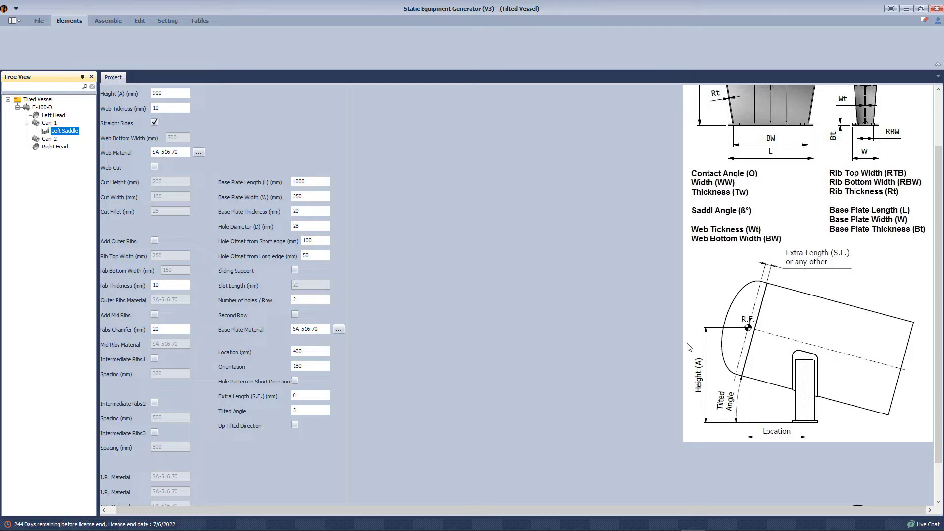
scroll(764, 329, "up", 3)
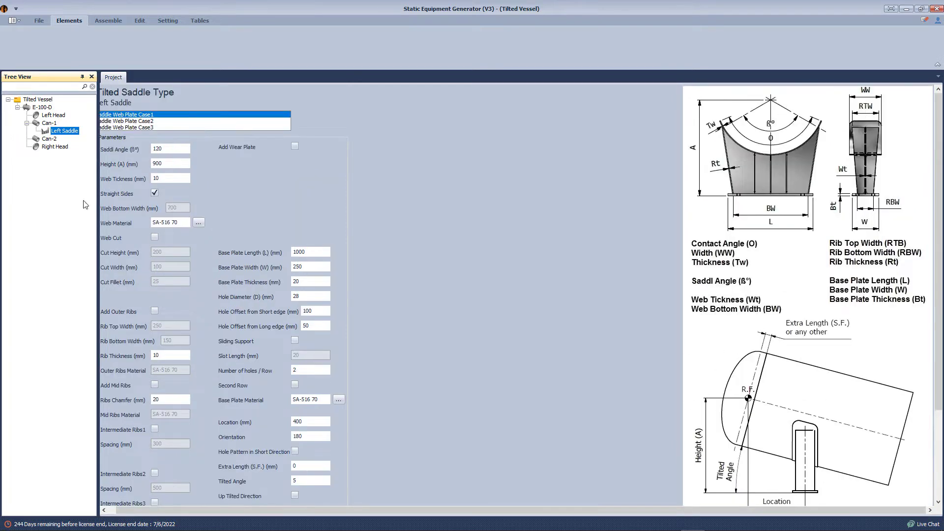
double_click(172, 166)
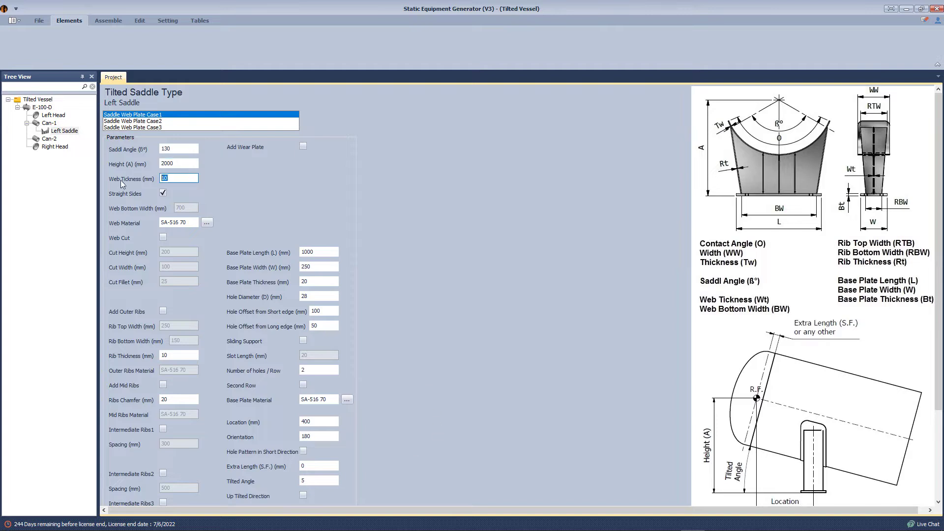
Step: Add a wear plate to Left Saddle with contact angle 140, width 500 mm, thickness 20 mm and fillet 50 mm
left_click(303, 146)
left_click(311, 160)
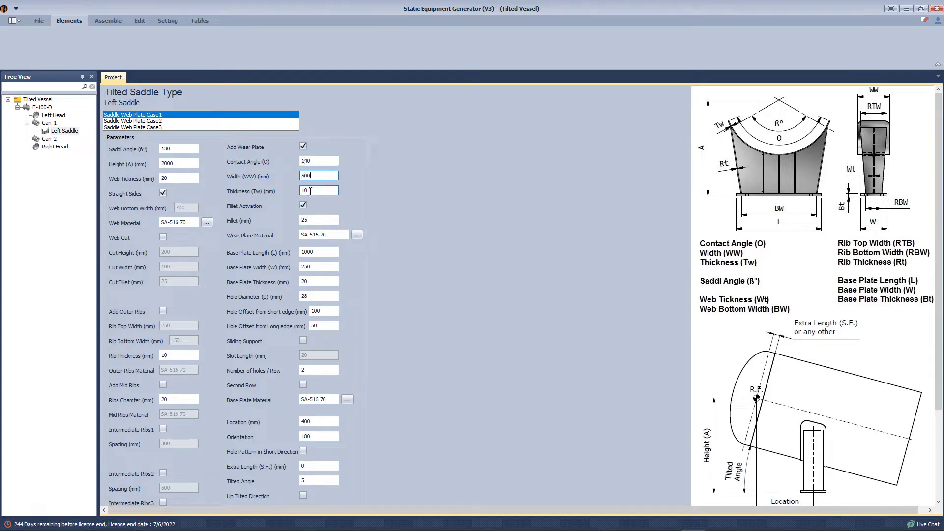
key("Tab")
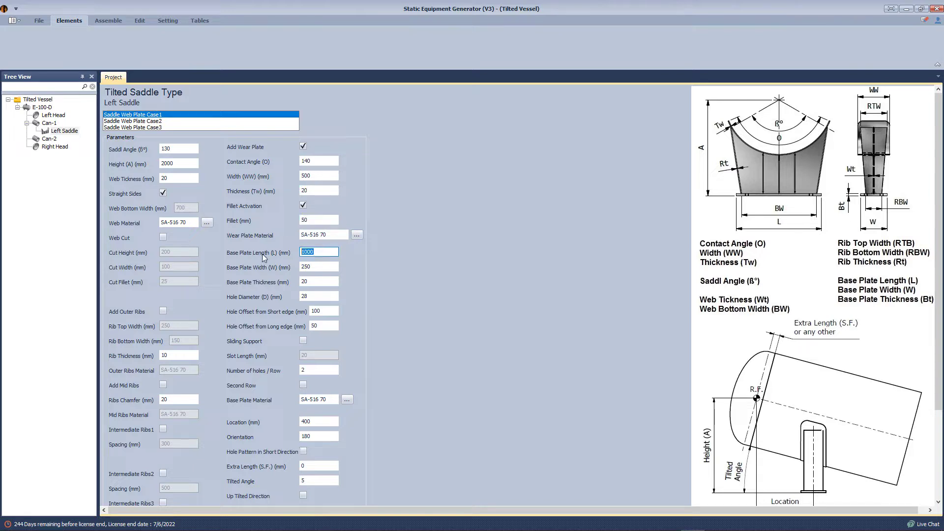
Step: Turn off the saddle's straight sides and set the web bottom width to 2300 mm
left_click(163, 193)
key("Tab")
type("2300")
Step: Set the base plate to 2400 mm long, 400 mm wide and 40 mm thick, with 50 mm holes offset 150 mm and 75 mm
left_click(308, 252)
key("Tab")
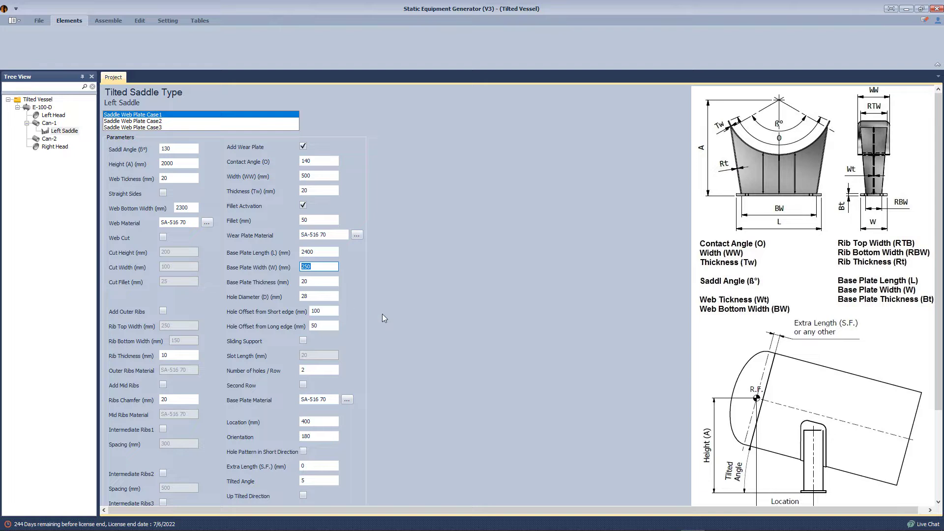
key("Tab")
type("50")
key("Tab")
Step: Enable the sliding support with a 25 mm slot length and add a second row of holes
left_click(303, 340)
scroll(312, 355, "down", 1)
left_click(305, 326)
Step: Set the saddle's location to 600 mm, extra length to 50 mm and tilted angle to 4
left_click_drag(316, 363, 280, 365)
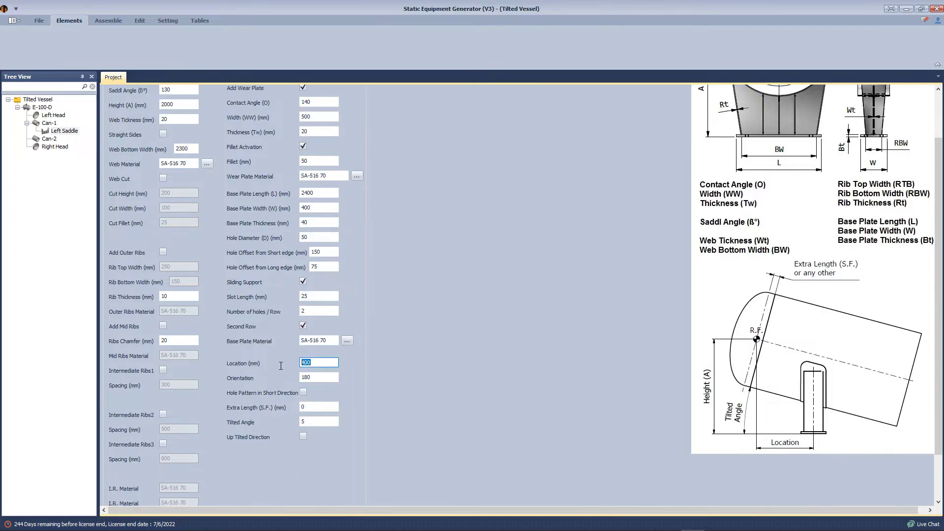
left_click(280, 407)
type("50")
left_click(277, 425)
type("4")
Step: Add outer ribs to the saddle with 350 mm top and bottom widths and 20 mm thickness
scroll(178, 252, "up", 1)
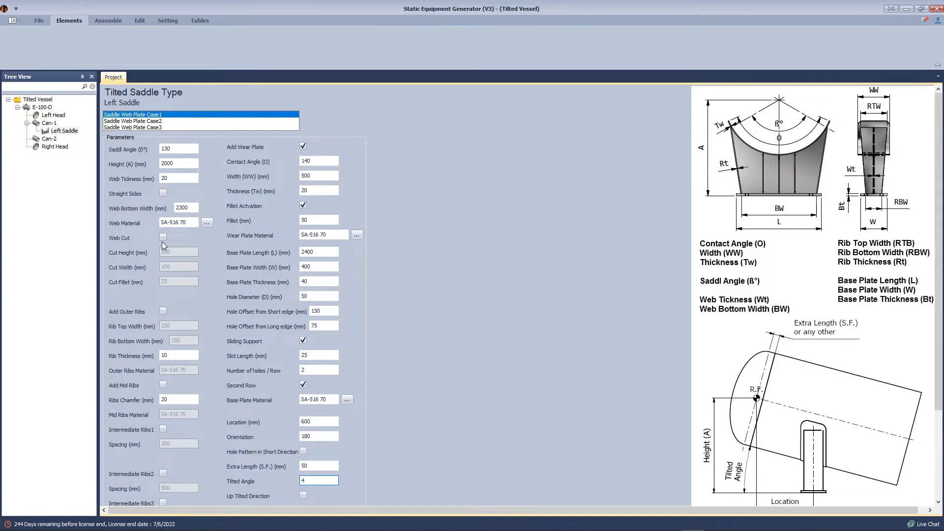
left_click(162, 312)
left_click(137, 328)
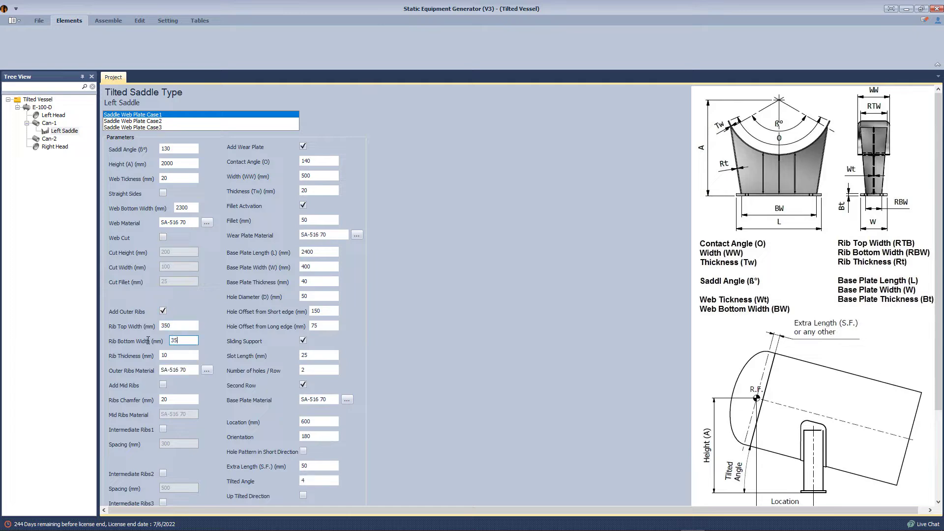
Step: Add mid ribs with a 10 mm chamfer and first intermediate ribs spaced 1300 mm, and save Left Saddle
left_click(163, 386)
scroll(170, 413, "down", 1)
left_click(162, 370)
left_click(173, 385)
type("1300")
scroll(148, 388, "down", 1)
left_click(120, 498)
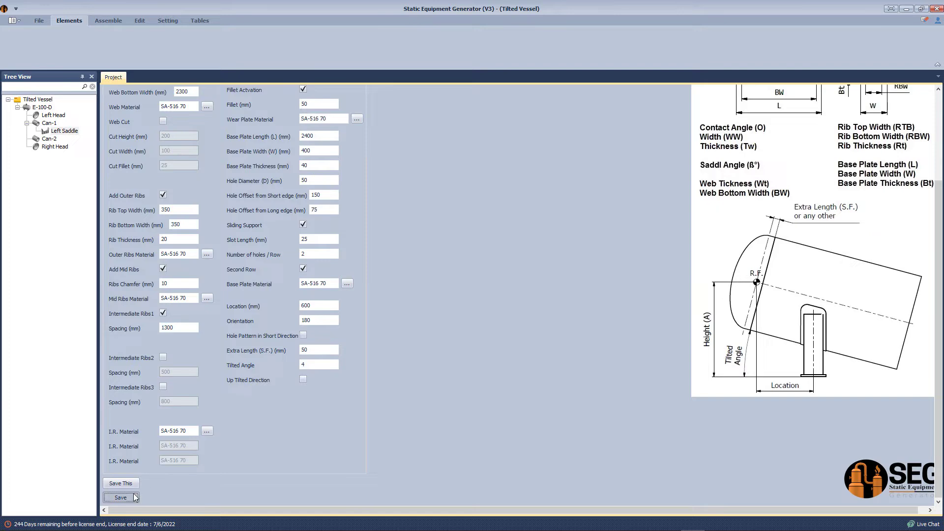
Step: Add a tilted saddle named Right Saddle to Can-1, using Left Saddle as the same part
left_click(55, 123)
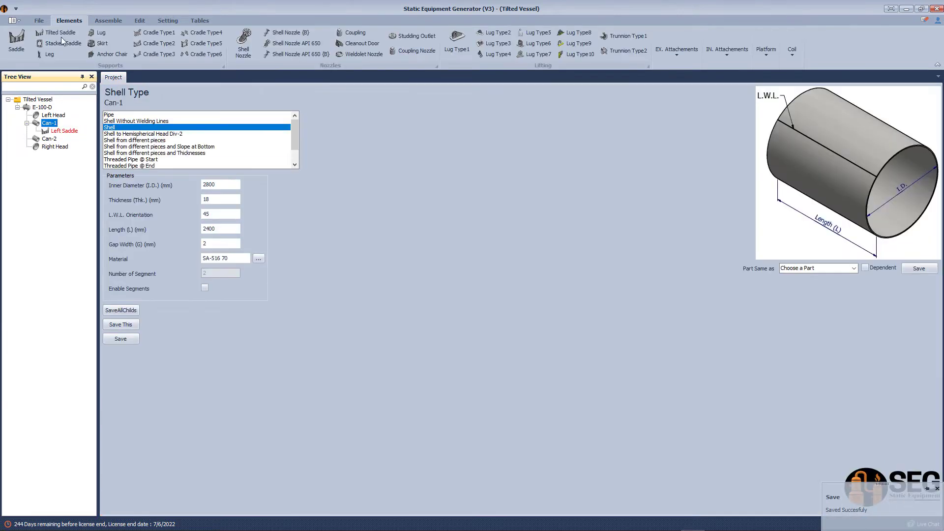
left_click(60, 45)
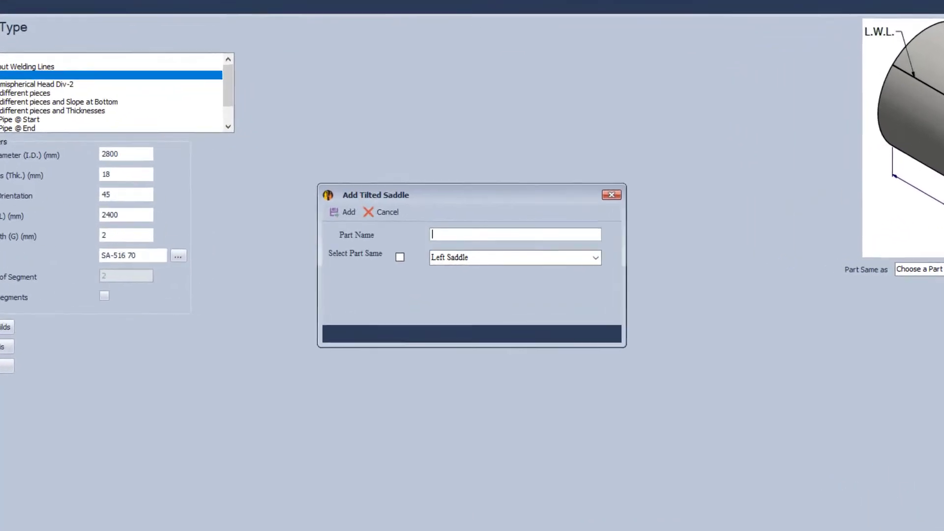
type("Right ")
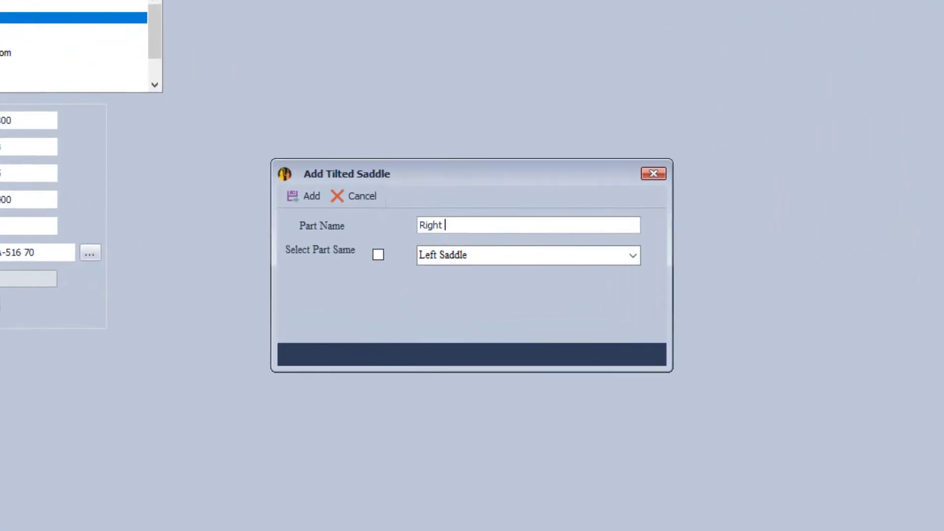
type("Saddle")
left_click(378, 254)
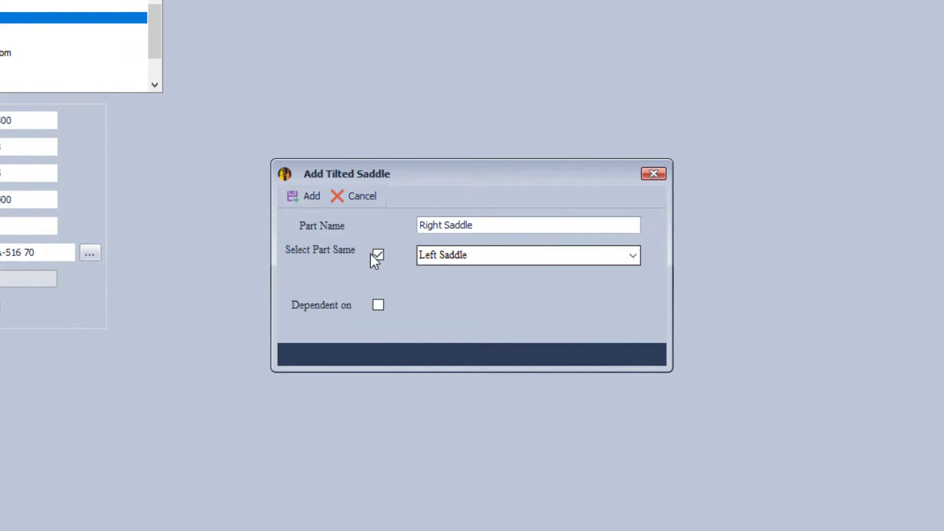
left_click(312, 196)
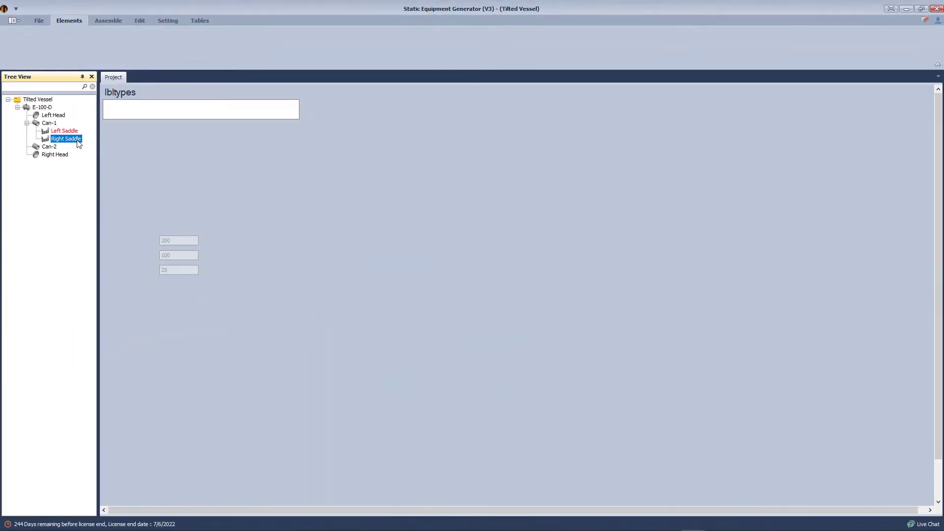
Step: Turn off Right Saddle's sliding support, set its location to 4800 mm and save it
scroll(320, 231, "down", 2)
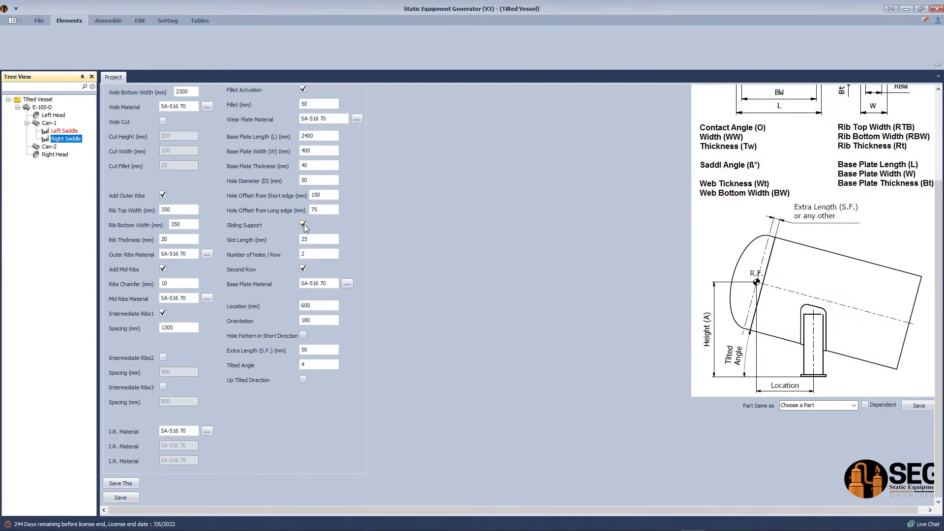
left_click(302, 224)
type("4800")
left_click(120, 497)
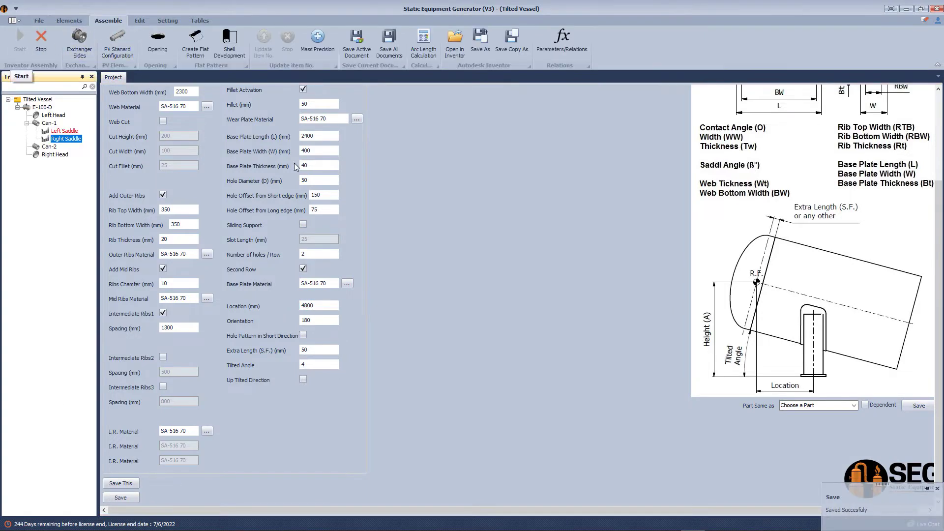
Step: Generate the vessel's Inventor assembly and inspect the model with its two saddles from different angles
left_click(20, 40)
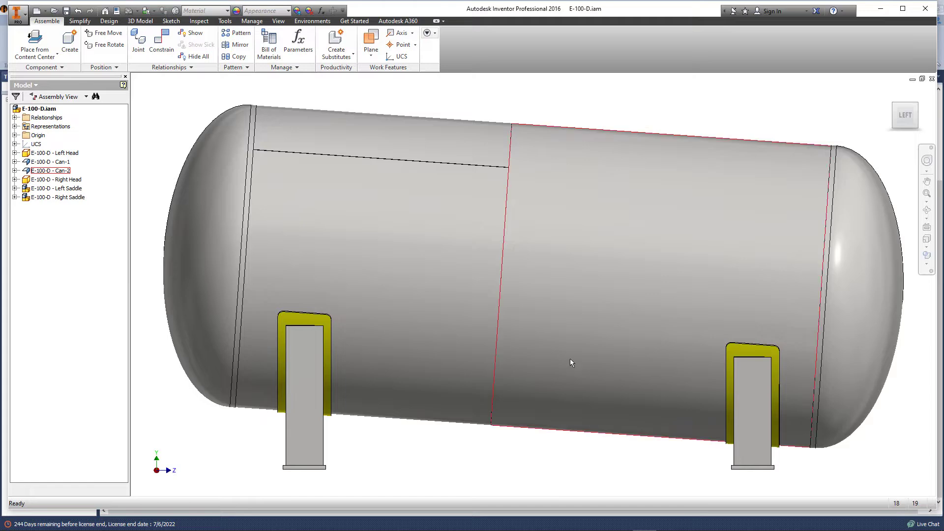
left_click(927, 218)
left_click(885, 228)
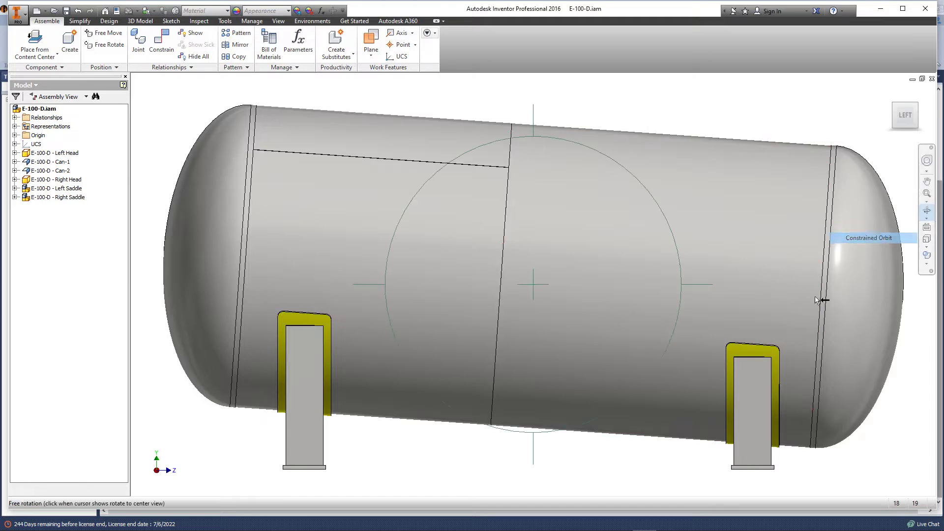
left_click_drag(695, 285, 659, 290)
left_click(909, 117)
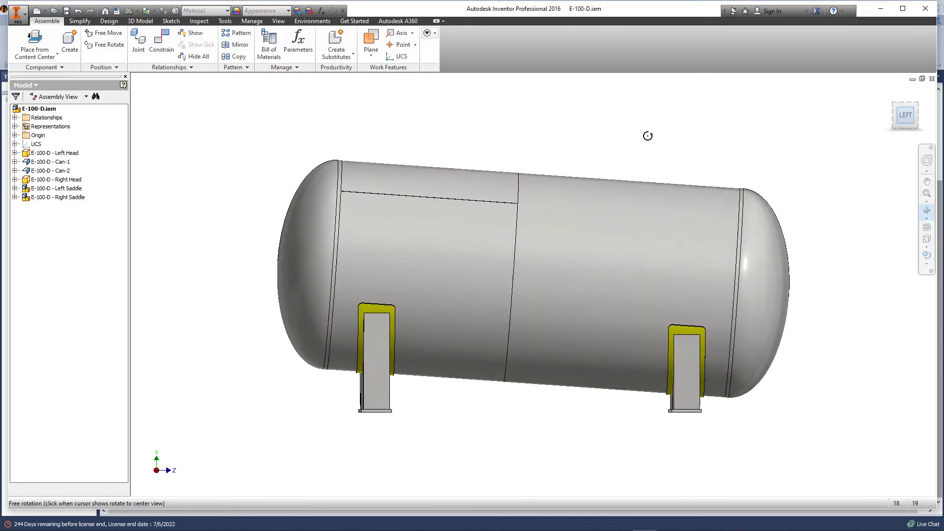
right_click(668, 134)
key("Escape")
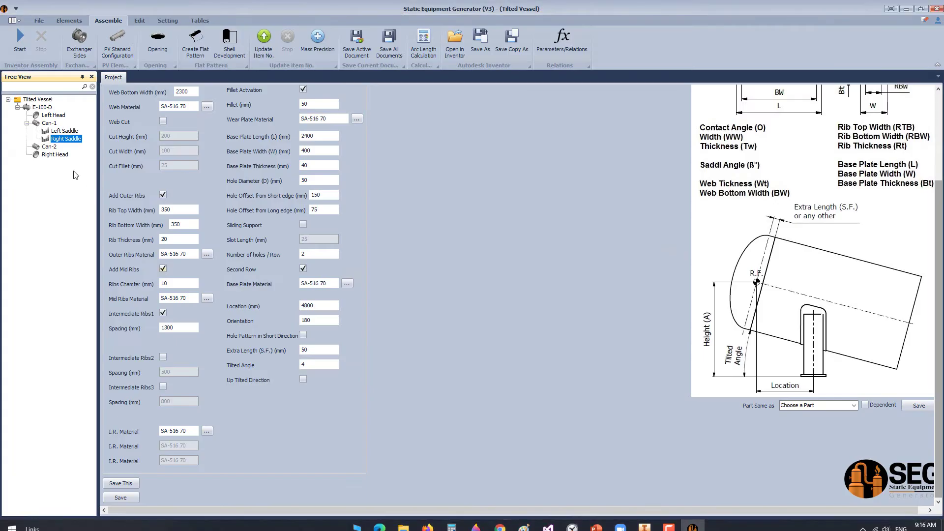
Step: Add a shell nozzle named N1 to Can-1
left_click(49, 123)
left_click(68, 21)
left_click(237, 45)
type("N1")
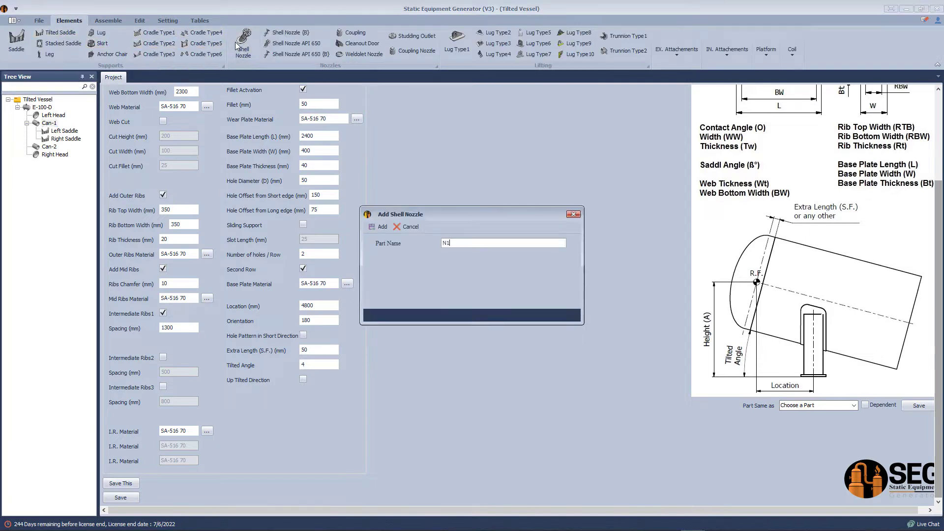
left_click(379, 227)
Step: Set nozzle N1 to size 24 and schedule 40, and add a re-pad 250 mm wide and 20 mm thick
left_click(54, 147)
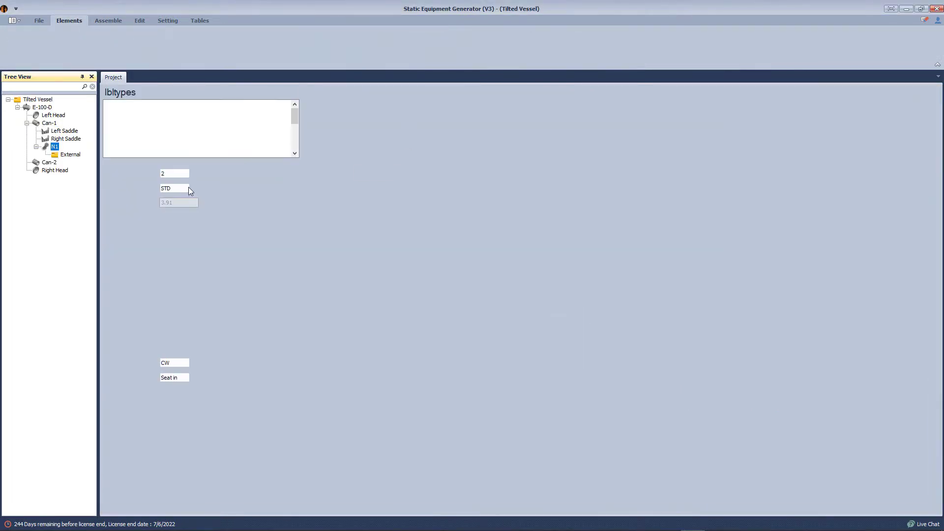
left_click(194, 200)
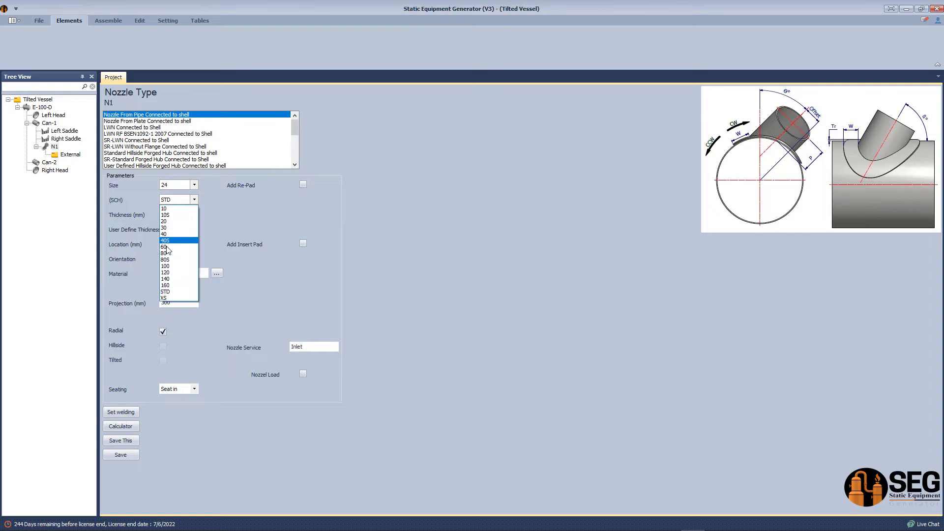
left_click(170, 243)
left_click(303, 185)
type("250")
key("Tab")
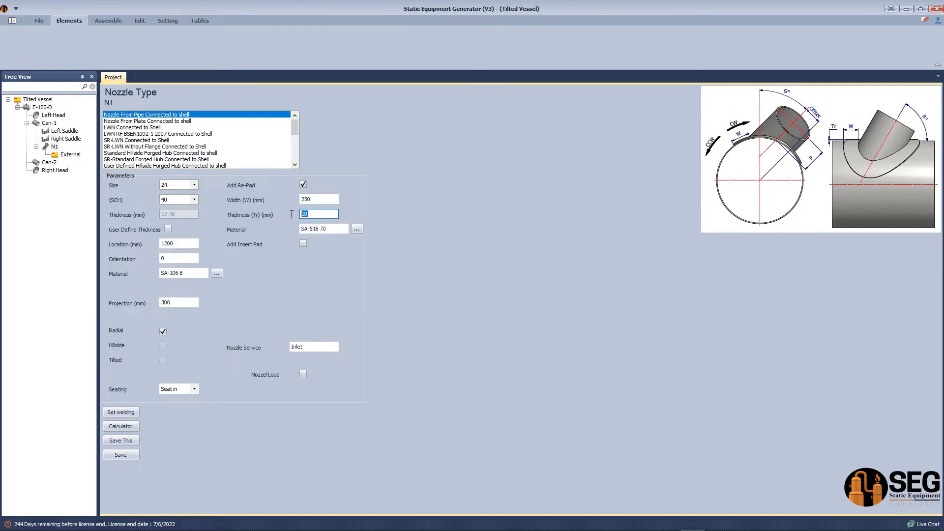
type("20")
Step: Make nozzle N1 tilted with a tilted angle of 94 and save it
left_click(179, 249)
left_click(163, 361)
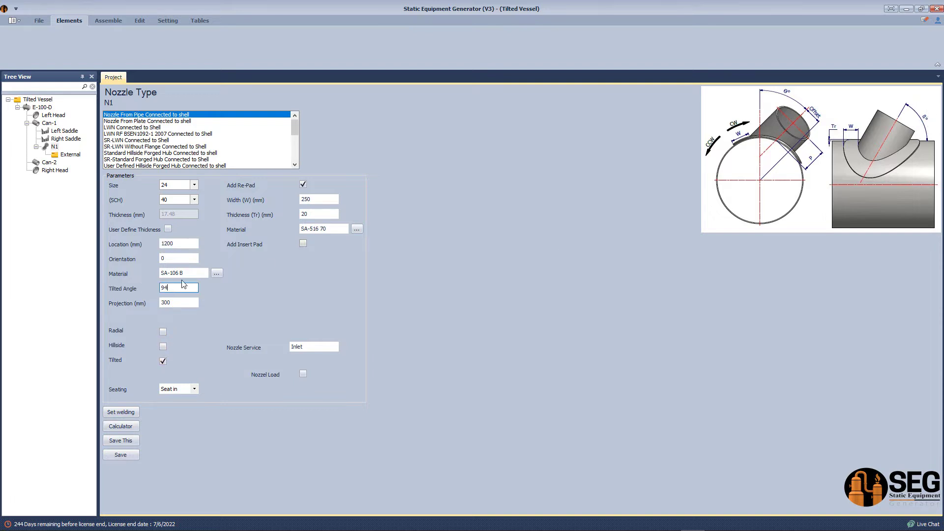
left_click(120, 455)
Step: Add a flange named N1-Flange to nozzle N1's External group
left_click(69, 20)
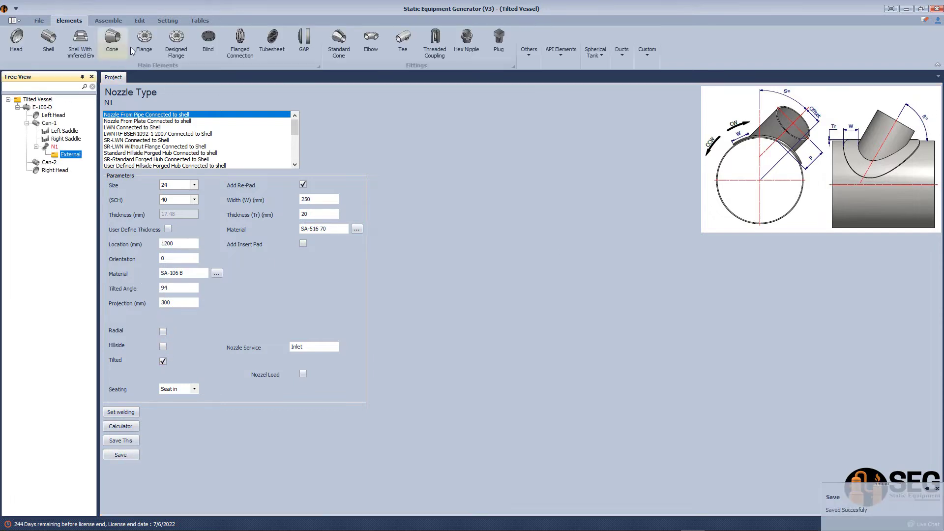
left_click(144, 40)
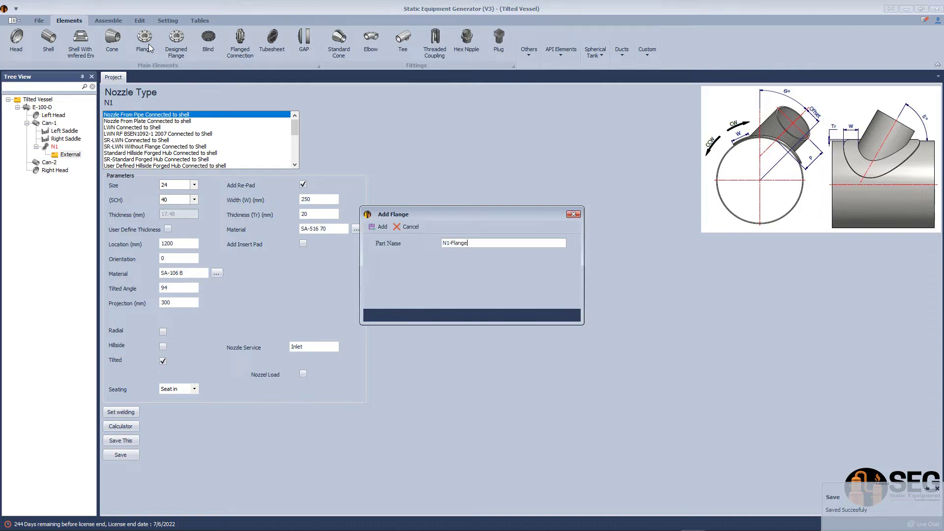
left_click(379, 227)
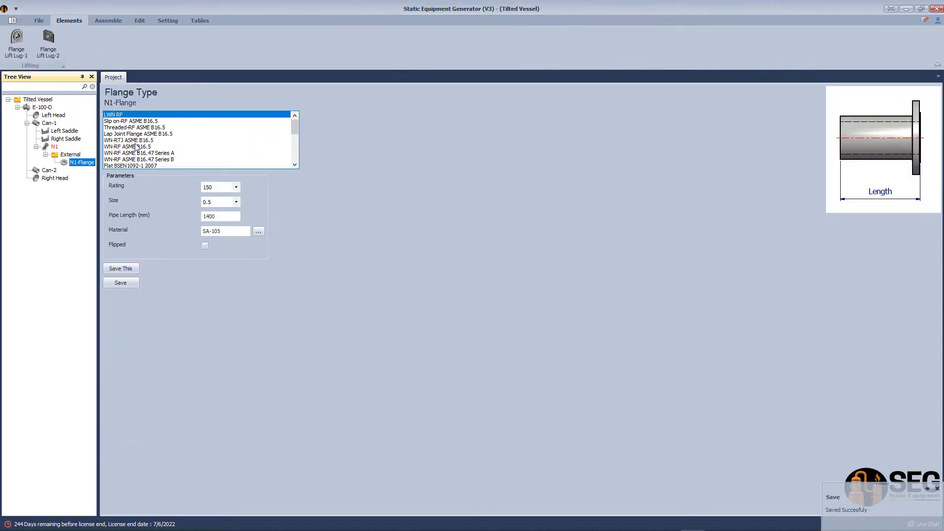
Step: Define N1-Flange as WN-RF ASME B16.5 with rating 300, size 24 and pipe schedule 40, and save it
left_click(127, 146)
left_click(236, 187)
left_click(221, 198)
left_click(236, 202)
left_click(209, 332)
left_click(236, 216)
left_click(205, 251)
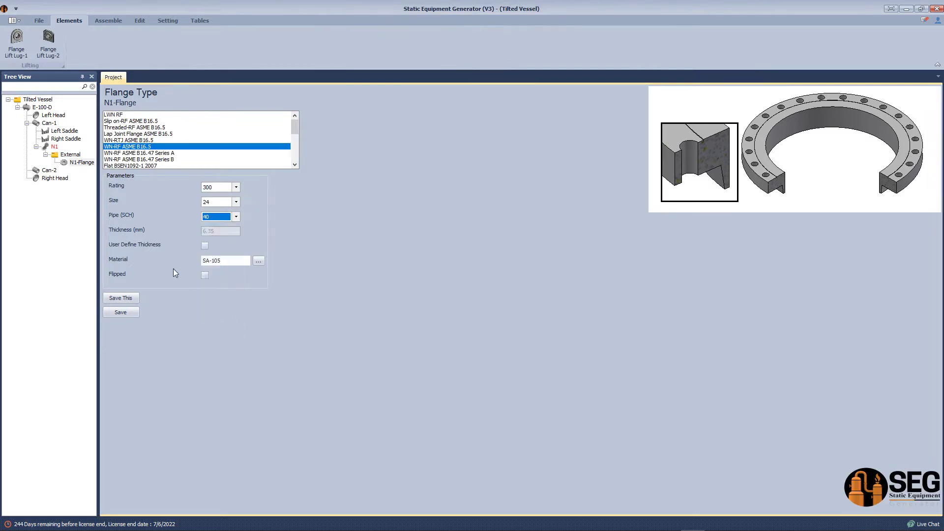
Step: Run the calculator for nozzle N1 with a value of 1200 and regenerate the Inventor assembly
left_click(54, 147)
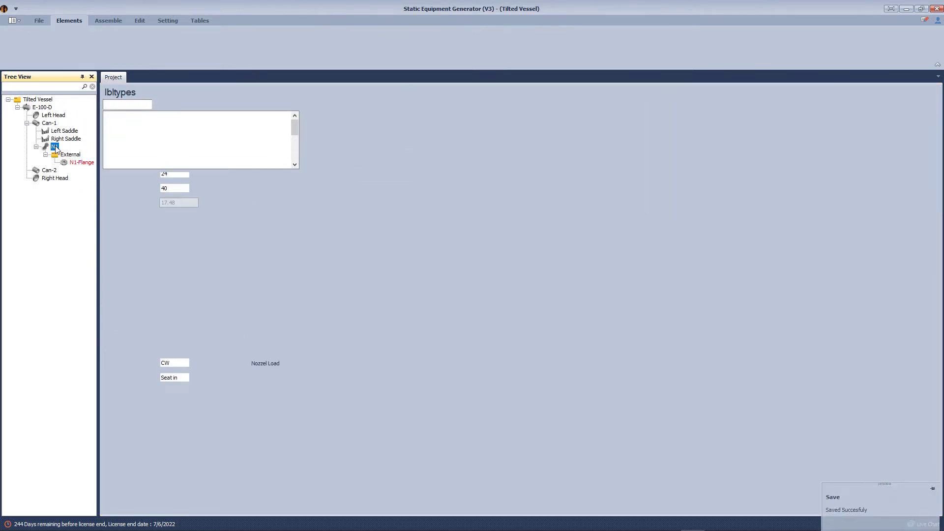
left_click(128, 427)
left_click_drag(219, 197, 146, 197)
type("1200")
left_click(190, 236)
left_click(211, 244)
left_click(858, 391)
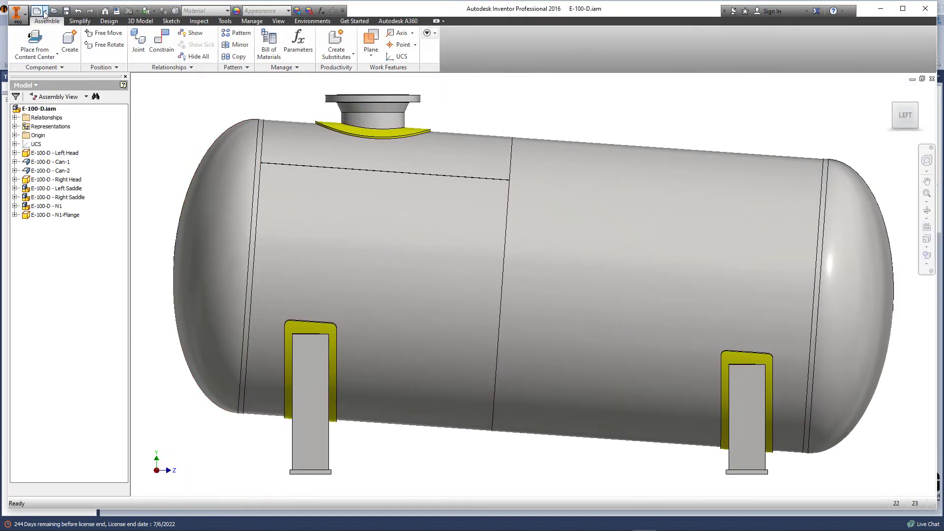
Step: Create a new drawing and place a base view of the vessel from the left at scale 1/30
left_click(45, 11)
left_click(61, 85)
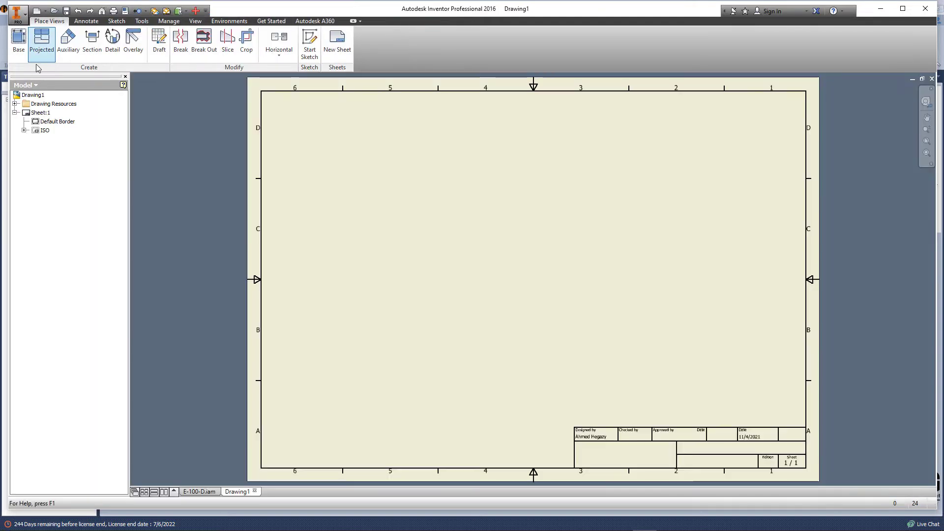
left_click(21, 46)
left_click(588, 198)
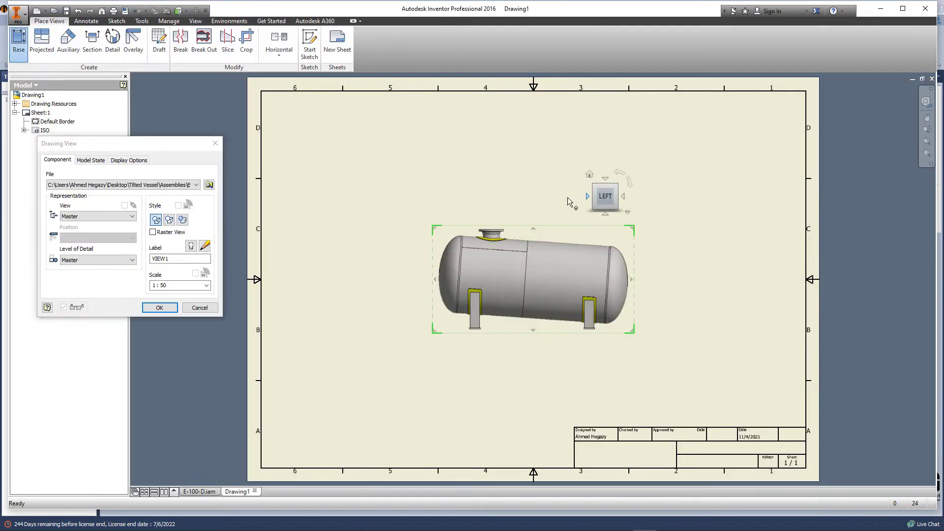
left_click_drag(152, 284, 173, 286)
type("1/3")
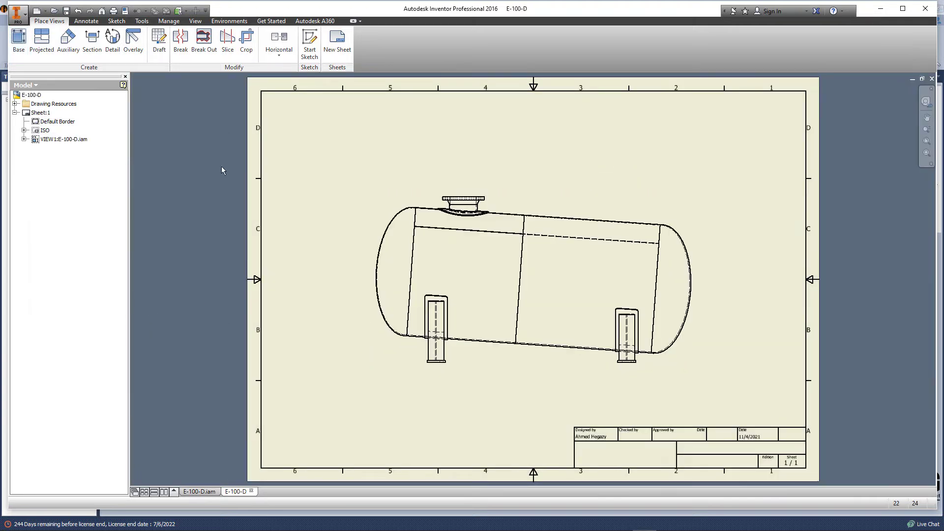
Step: Draw a centerline along the reference line between the left head and the first shell
left_click(88, 21)
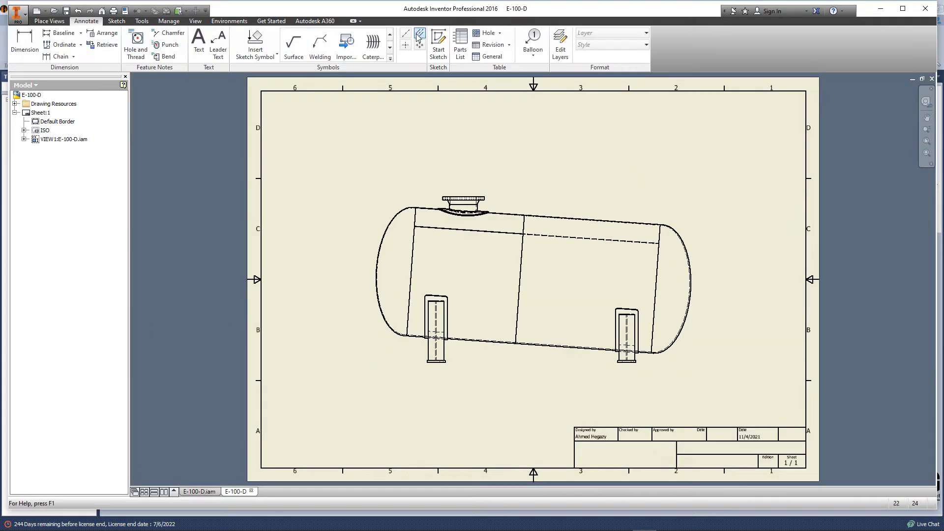
left_click(406, 34)
scroll(414, 205, "down", 8)
scroll(412, 187, "up", 3)
scroll(379, 238, "down", 5)
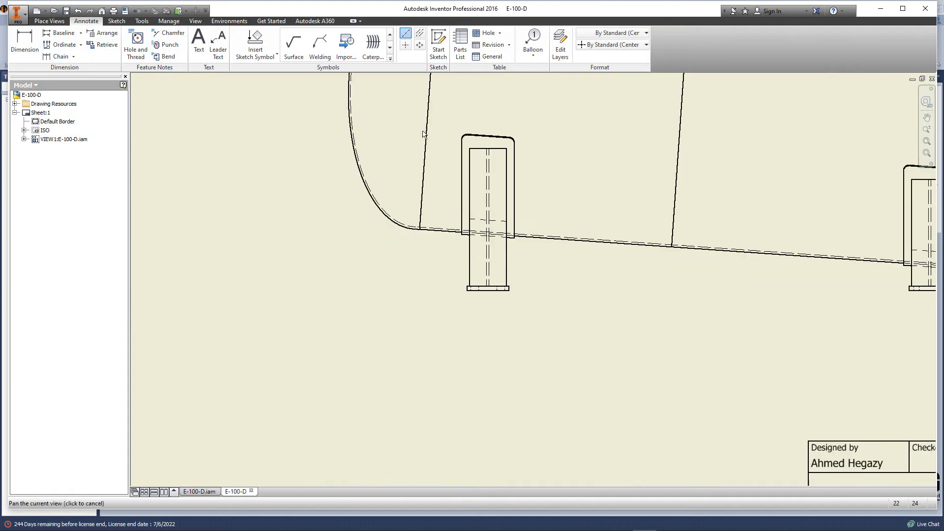
scroll(407, 259, "up", 5)
scroll(412, 261, "down", 5)
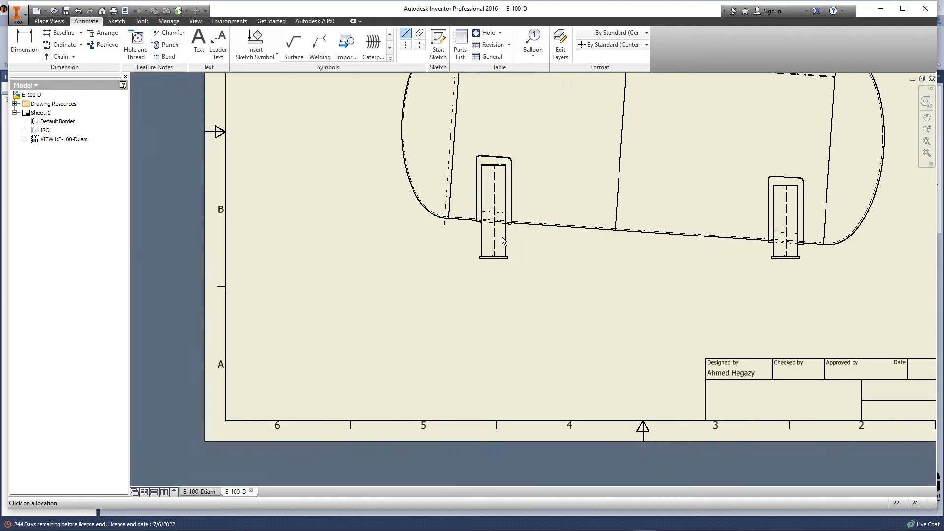
Step: Add bisector centerlines to the nozzle and to both saddles in the drawing view
scroll(354, 160, "up", 4)
scroll(435, 114, "up", 4)
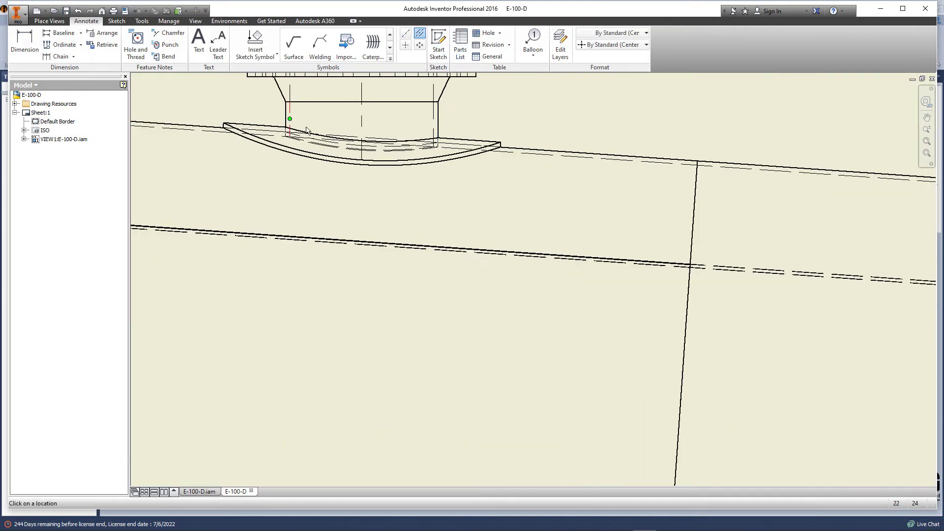
scroll(292, 123, "down", 5)
scroll(482, 344, "up", 4)
scroll(422, 323, "up", 2)
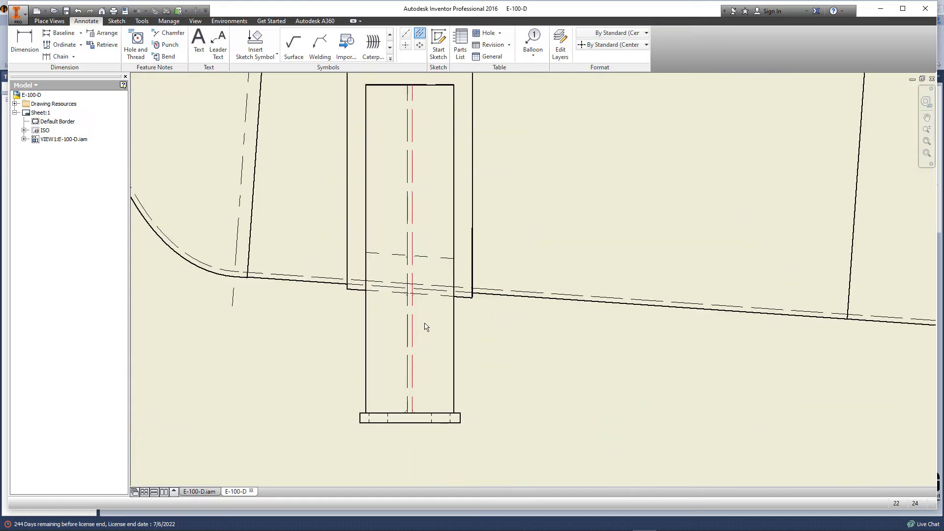
scroll(371, 344, "down", 5)
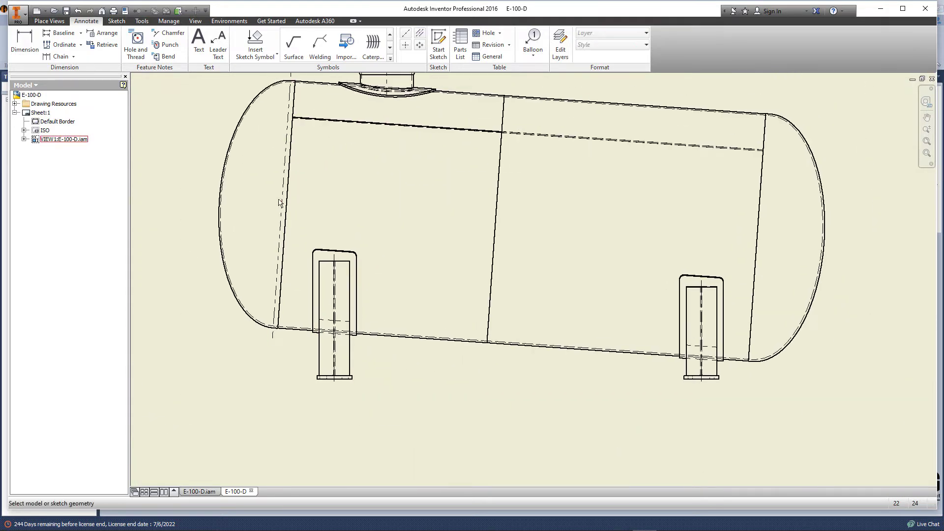
Step: Dimension the horizontal distances from the left head's reference centerline to the left and right saddle centerlines
key("d")
left_click(280, 203)
left_click(334, 260)
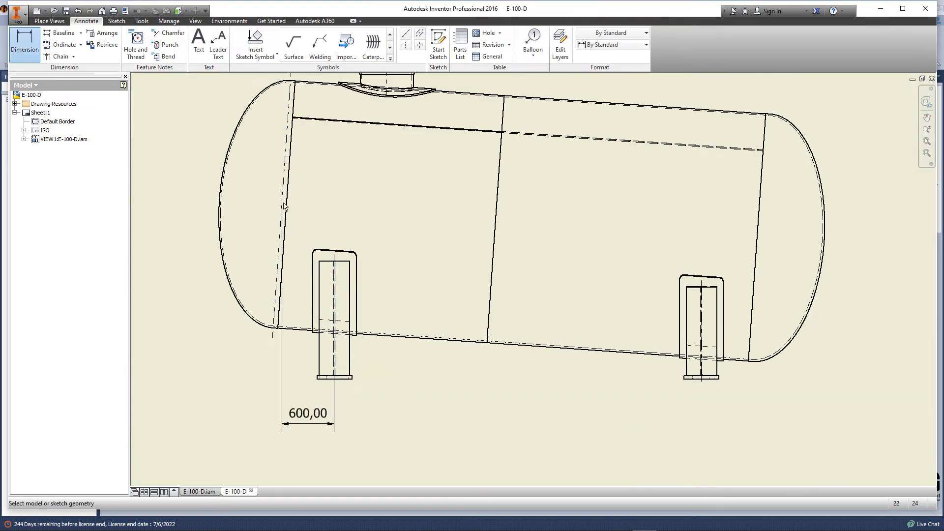
left_click(701, 381)
scroll(701, 382, "up", 3)
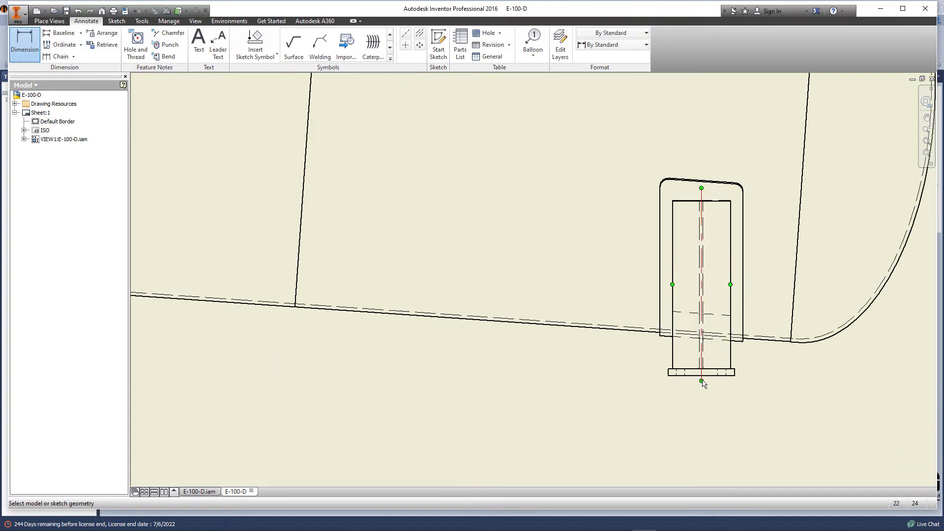
scroll(639, 383, "down", 5)
left_click(459, 424)
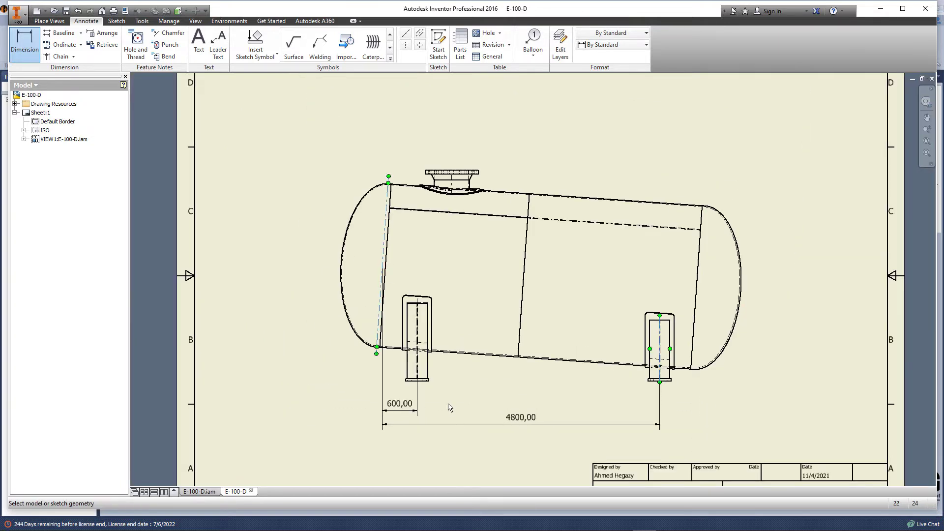
Step: Dimension the horizontal distance from the left head's reference centerline to the nozzle centerline, above the vessel
left_click(383, 267)
scroll(442, 178, "up", 3)
left_click(392, 111)
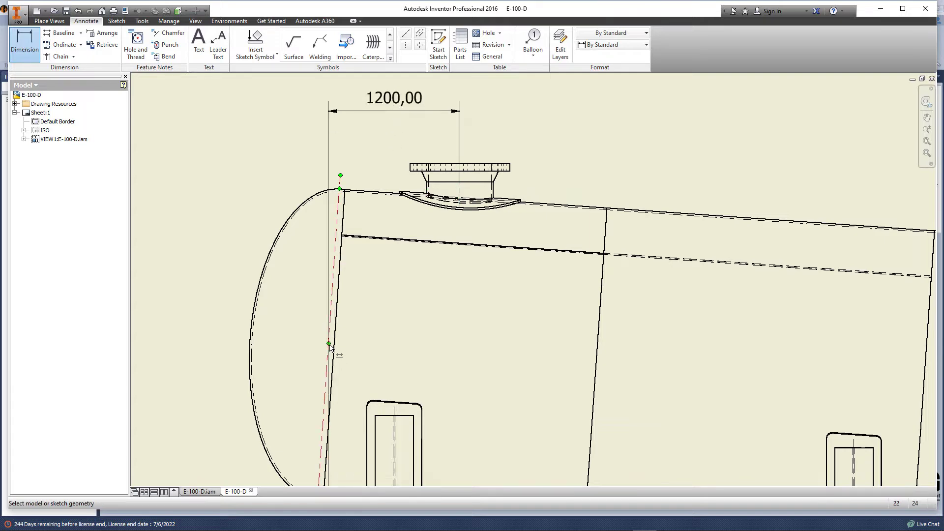
Step: Dimension the vertical distance from the left head's reference point to the top nozzle's flange face, placing it beside the left head
scroll(443, 163, "up", 5)
left_click(443, 182)
scroll(427, 185, "down", 5)
left_click(202, 242)
scroll(278, 232, "down", 2)
key("Escape")
scroll(343, 167, "up", 5)
scroll(344, 180, "down", 4)
middle_click_drag(371, 178, 407, 143)
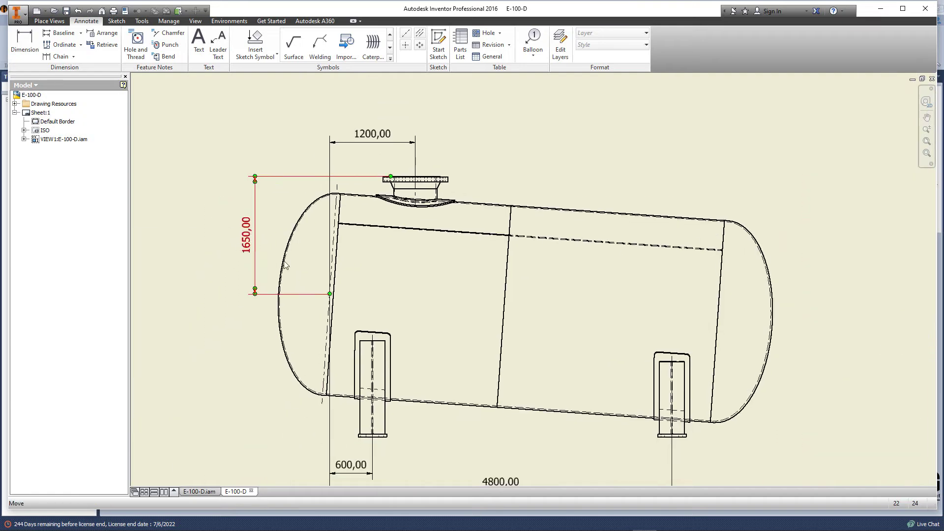
Step: Add a bisector centerline along the tilted vessel axis between its upper and lower shell edges, extended past both heads
middle_click_drag(340, 302, 340, 271)
key("Escape")
left_click(422, 34)
scroll(606, 176, "up", 4)
left_click(609, 187)
scroll(606, 181, "down", 6)
scroll(600, 317, "up", 4)
left_click(607, 318)
scroll(602, 300, "down", 3)
key("Escape")
left_click_drag(541, 235, 398, 241)
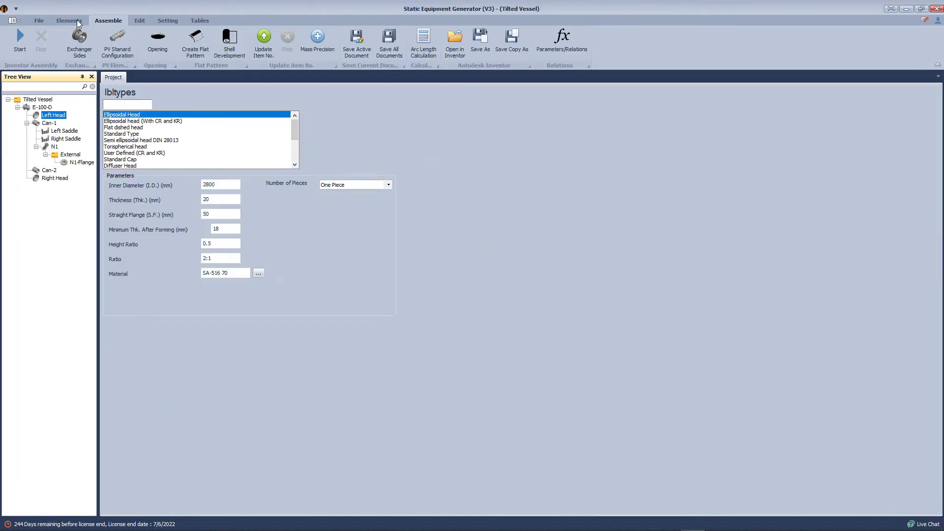
Step: In Static Equipment Generator, add a head nozzle named N2 to the Left Head
left_click(77, 19)
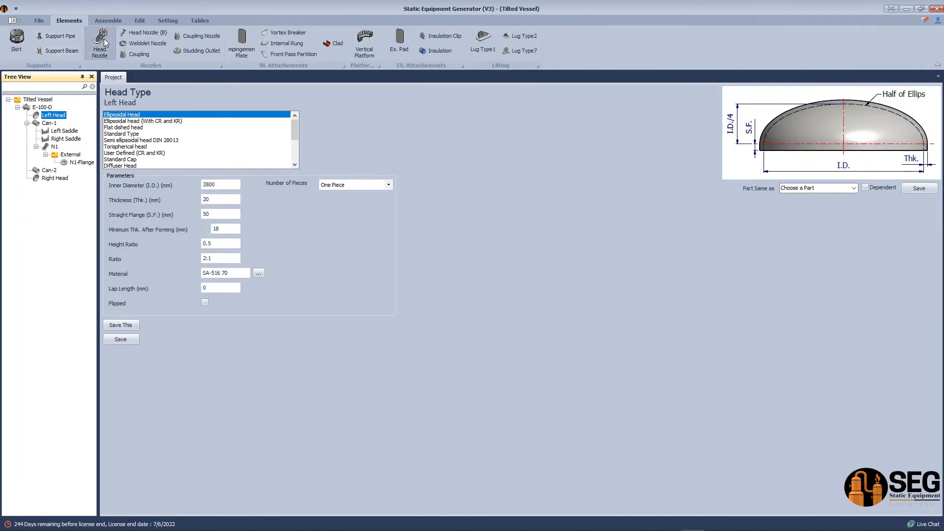
left_click(100, 40)
type("N2")
key("Return")
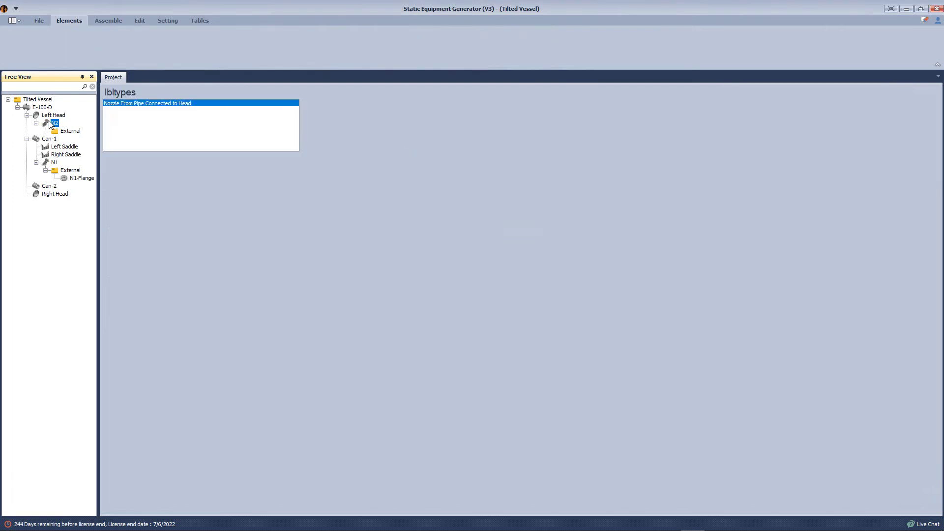
Step: Define N2 as size 12, schedule 60, with a re-pad, 750 mm offset from centerline and tilted angle 86, and save it
left_click(195, 178)
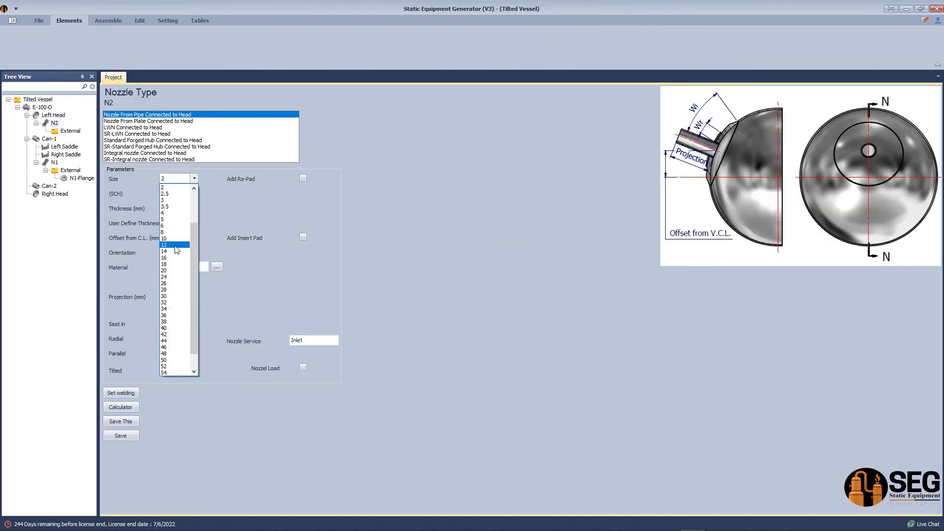
left_click(166, 245)
left_click(195, 193)
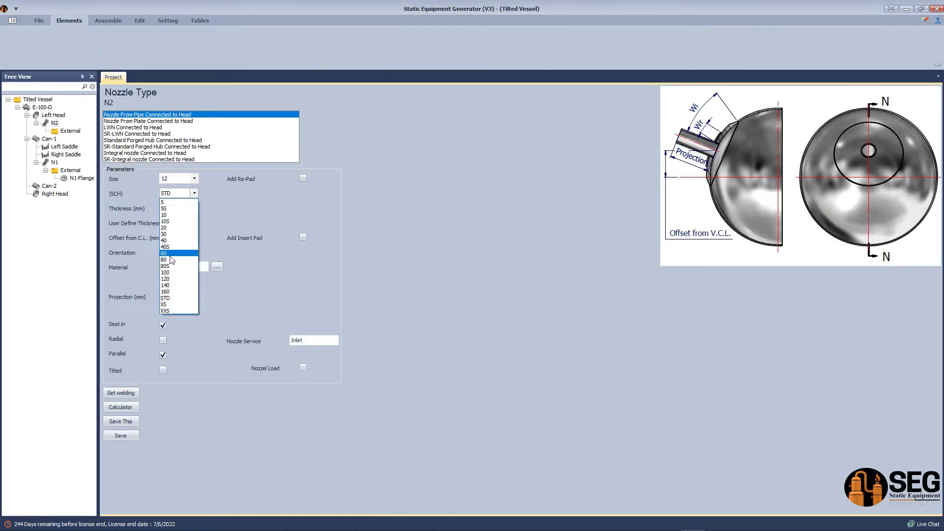
left_click(170, 253)
left_click(303, 177)
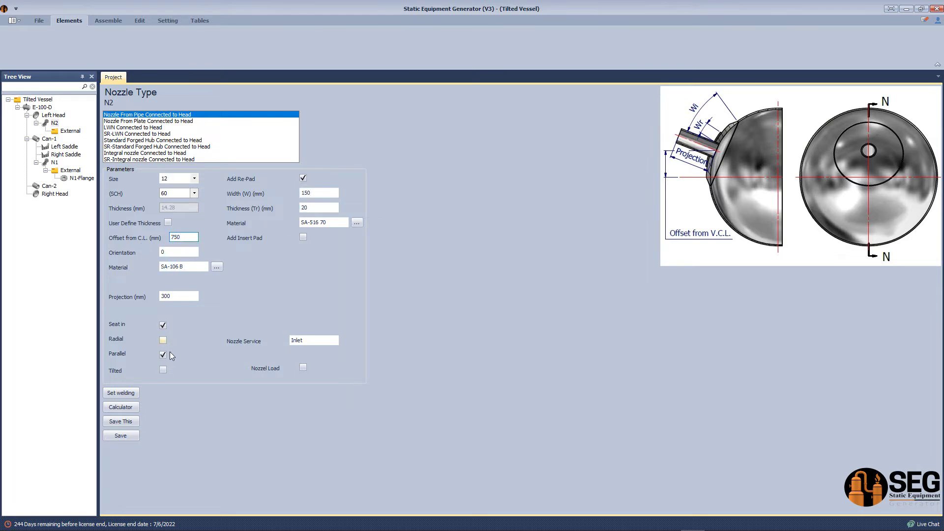
left_click(163, 369)
left_click(175, 385)
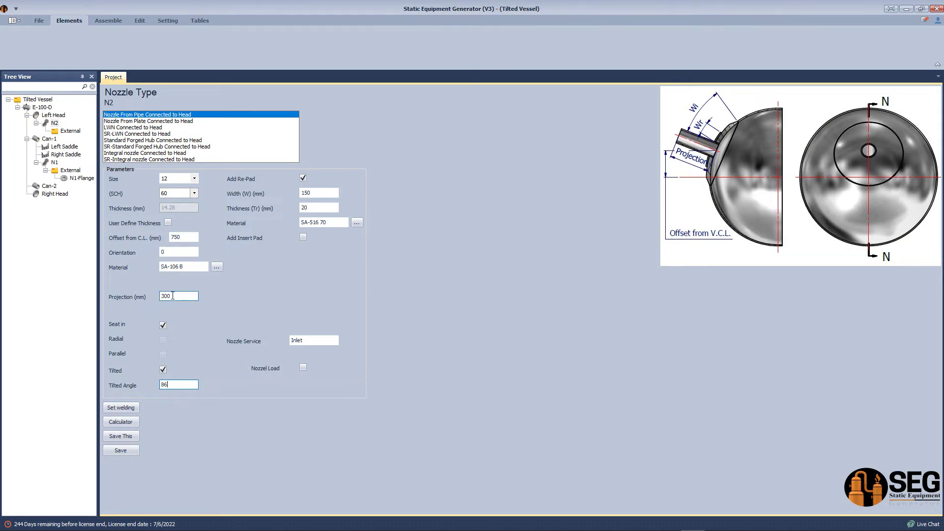
left_click(136, 450)
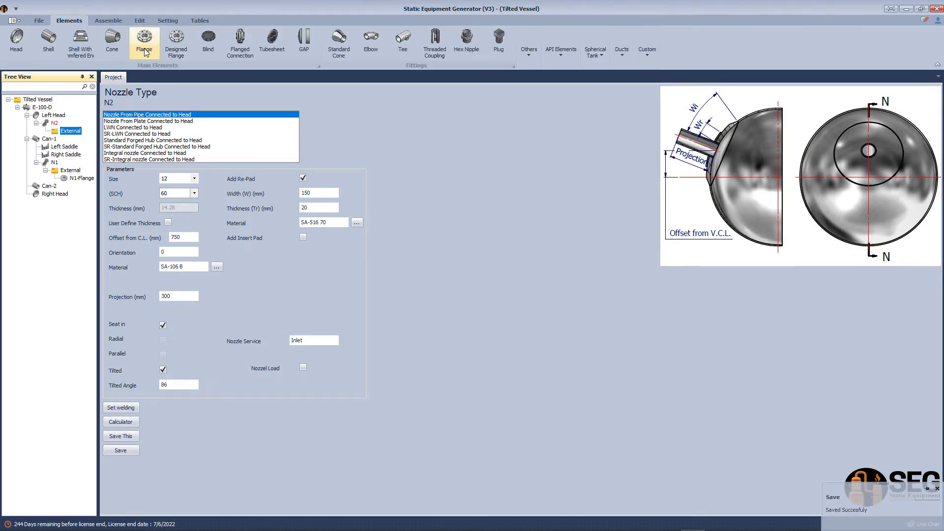
Step: Add a flange named N2-Flange to the external side of nozzle N2 and open its settings
left_click(146, 49)
type("N2-Flange")
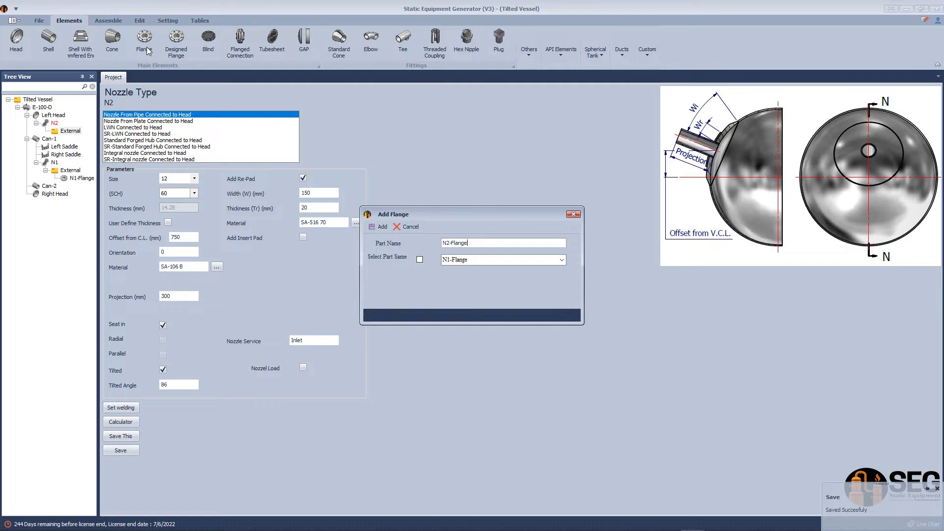
key("Return")
left_click(86, 141)
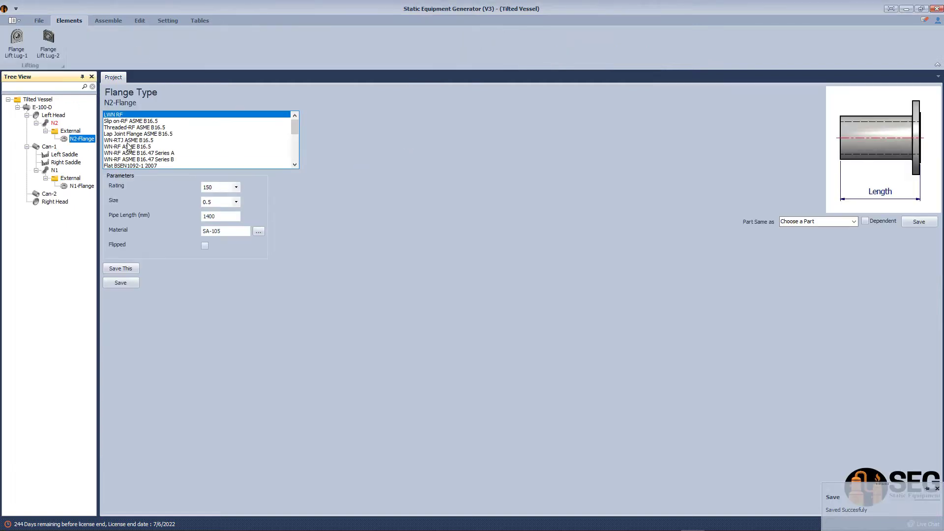
Step: Make N2-Flange a WN-RF ASME B16.5 flange with rating 300, size 12 and pipe schedule 60, and save it
left_click(236, 188)
left_click(222, 203)
left_click(236, 202)
left_click(215, 299)
left_click(233, 217)
left_click(222, 279)
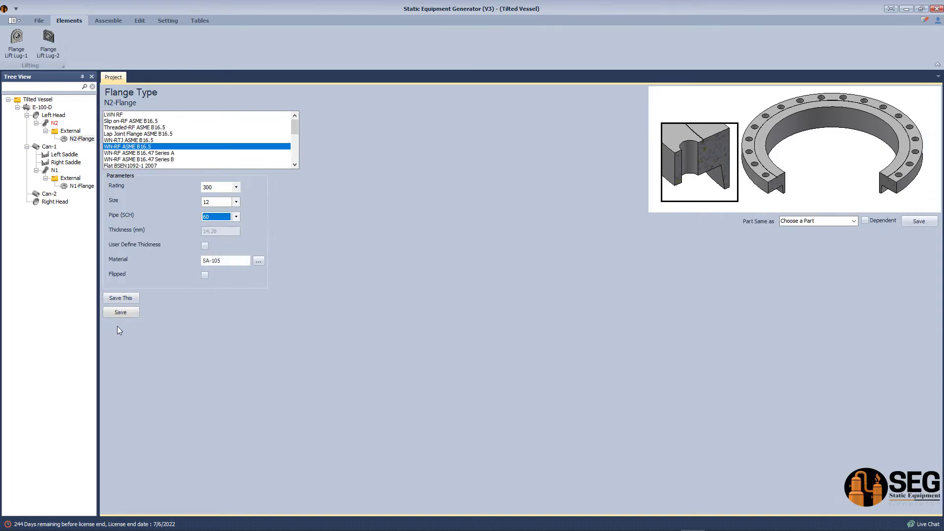
left_click(120, 313)
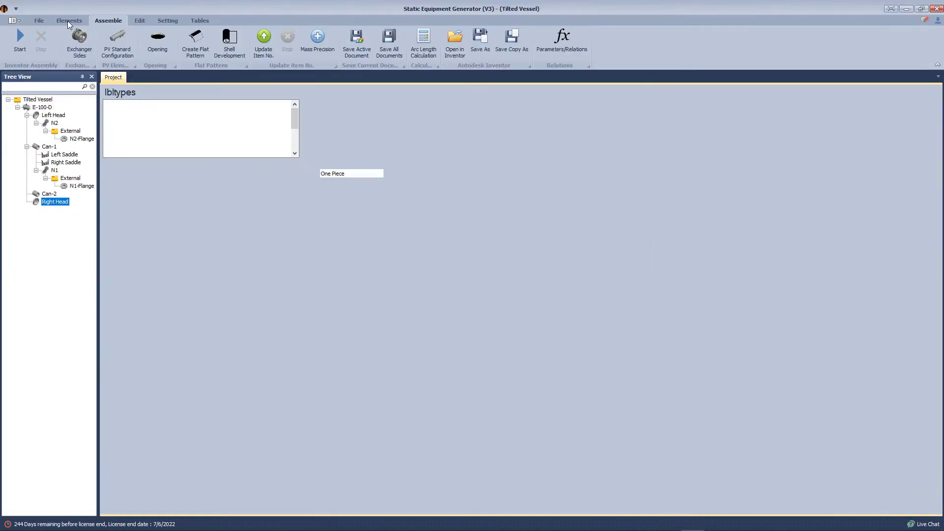
Step: Add a head nozzle named N3 to the Right Head
left_click(67, 21)
left_click(104, 49)
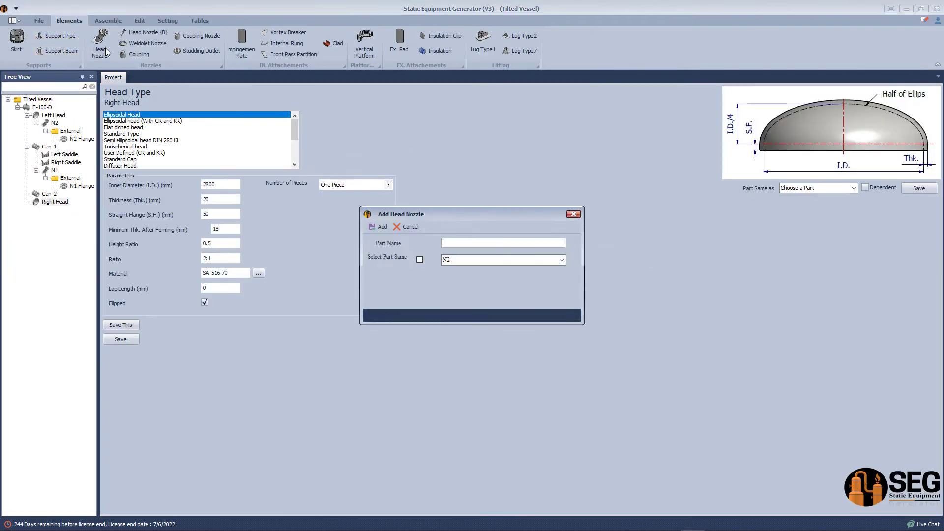
left_click(376, 227)
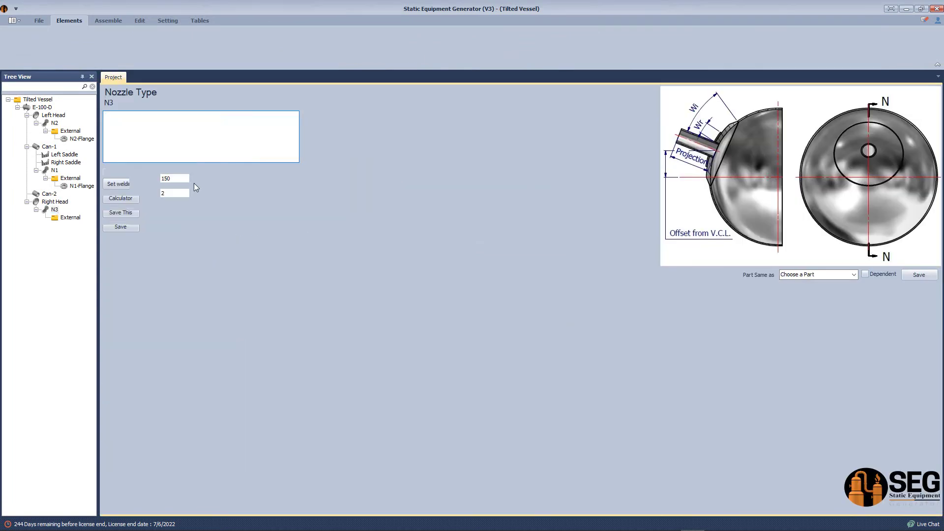
Step: Define N3 as an LWN nozzle, rating 300, size 2, offset 1300 mm, orientation 180, projection 250 mm, tilted angle 184, and save it
left_click(194, 180)
left_click(187, 194)
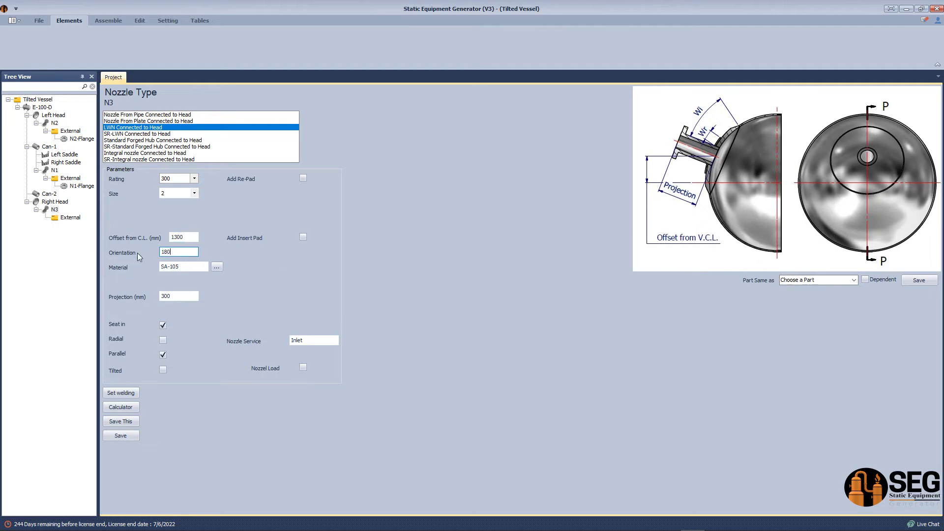
left_click(163, 370)
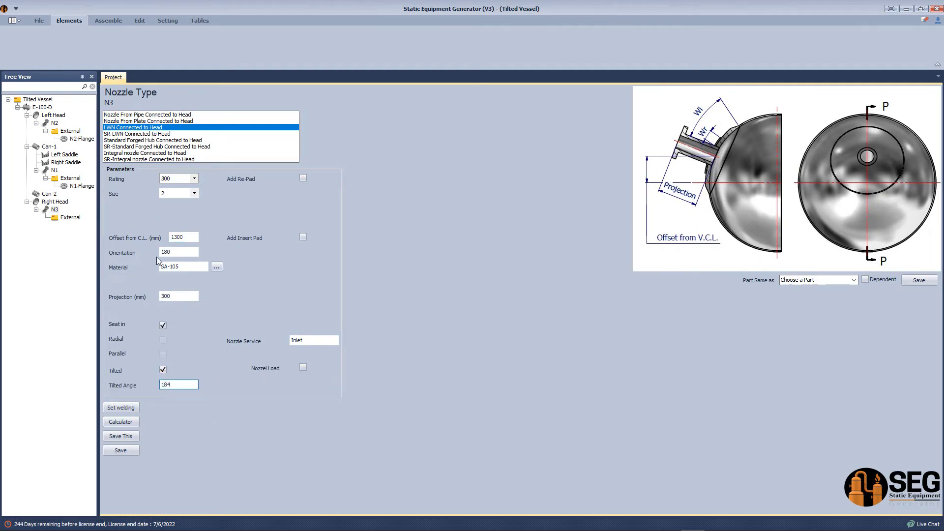
left_click(134, 453)
Step: Generate the Inventor assembly with nozzles N2 and N3 and inspect N3 on the right head
left_click(113, 22)
left_click(22, 43)
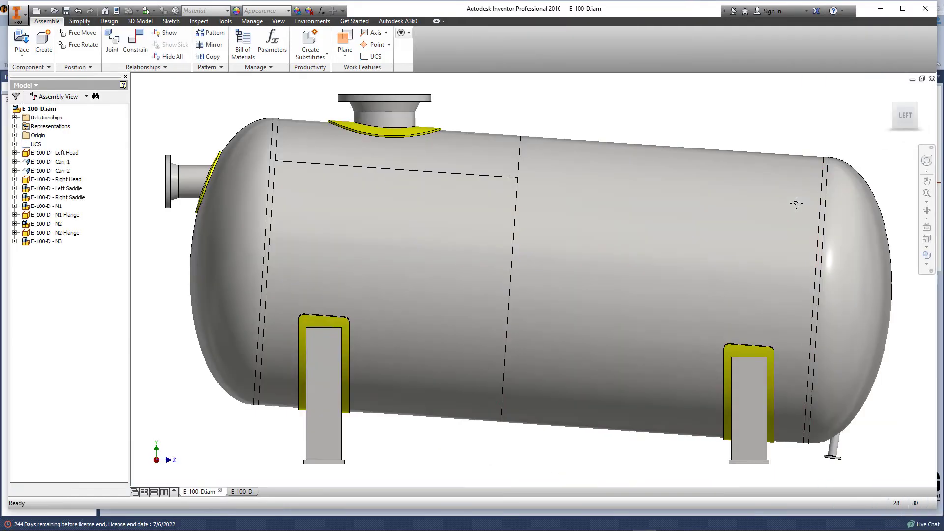
scroll(819, 423, "up", 5)
scroll(819, 424, "down", 4)
scroll(772, 431, "up", 5)
scroll(771, 430, "down", 2)
Step: Open the E-100-D drawing and try to dimension nozzle N3
left_click(243, 492)
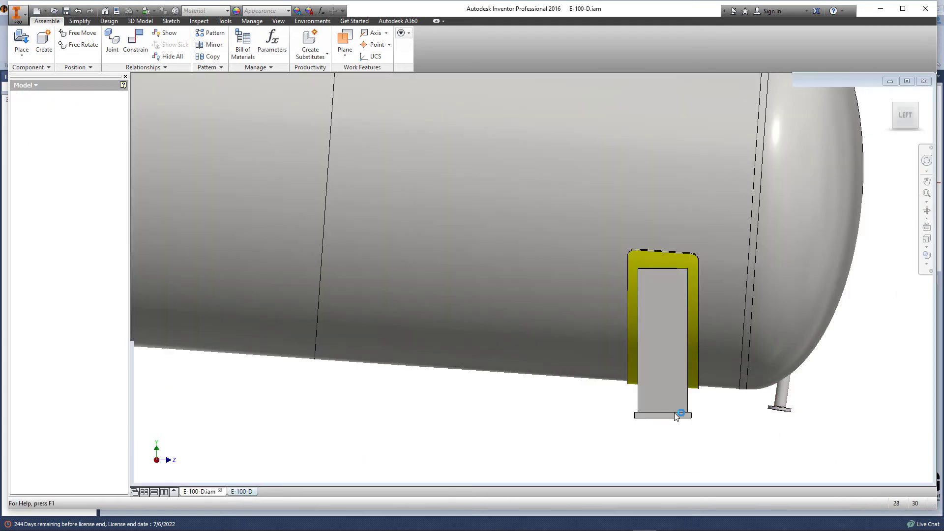
scroll(738, 328, "up", 5)
left_click(25, 43)
scroll(668, 374, "up", 5)
scroll(668, 349, "up", 5)
left_click(668, 341)
scroll(634, 355, "down", 5)
left_click(235, 382)
scroll(392, 356, "down", 5)
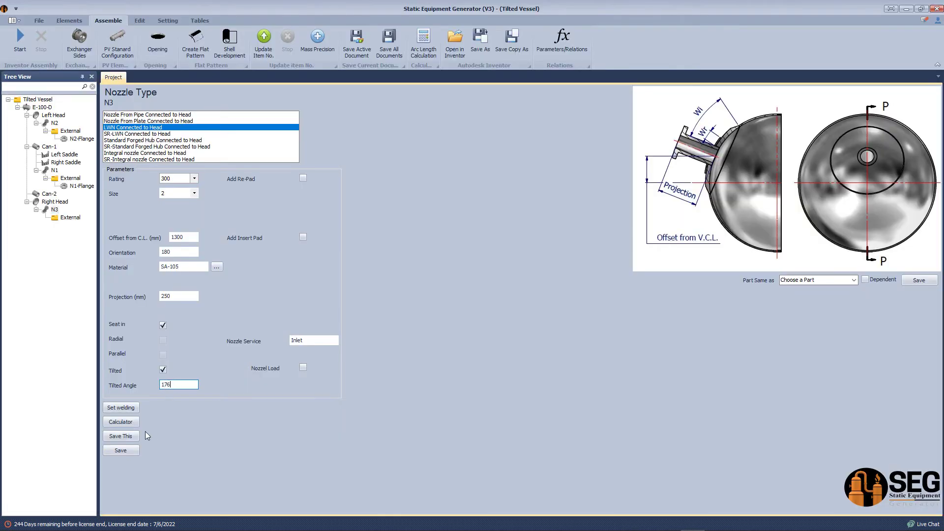
Step: Change nozzle N3's tilted angle to 176 in Static Equipment Generator and save it
left_click(120, 450)
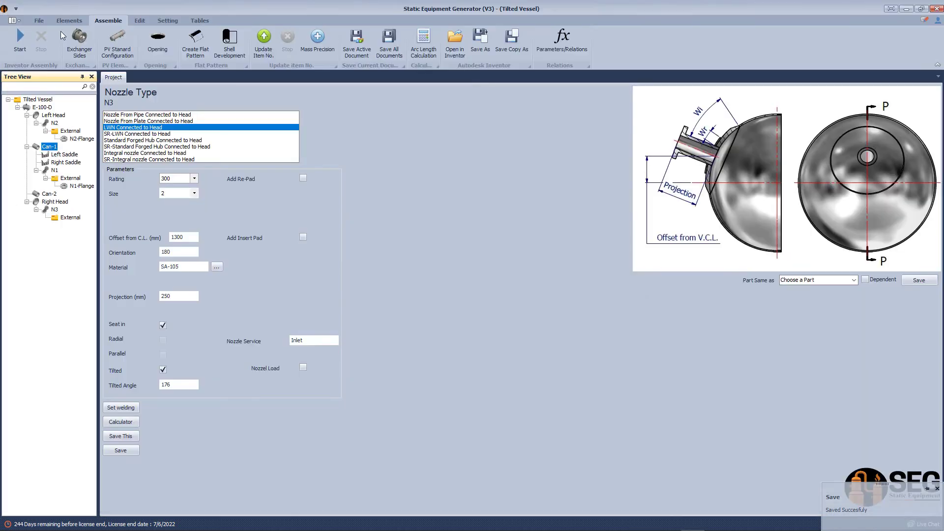
Step: Add a shell nozzle named N4 to Can-1
left_click(68, 20)
left_click(247, 39)
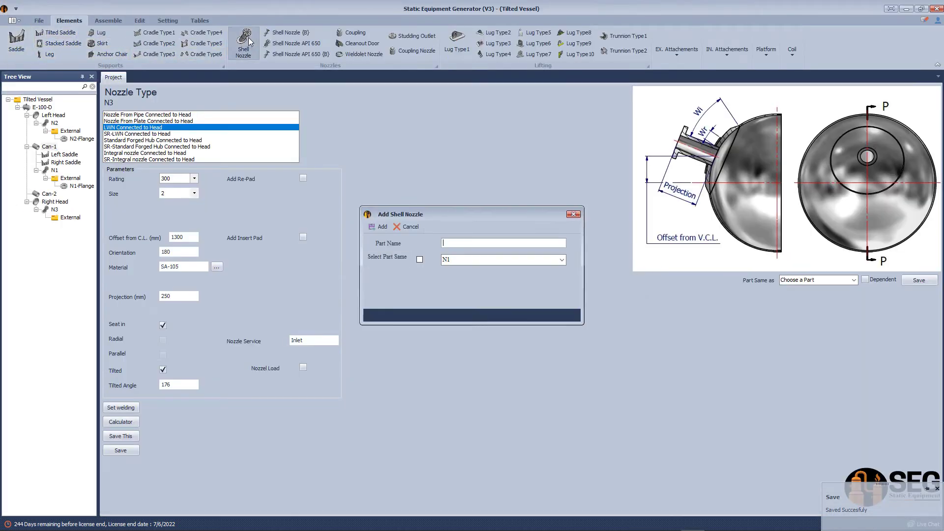
left_click(379, 228)
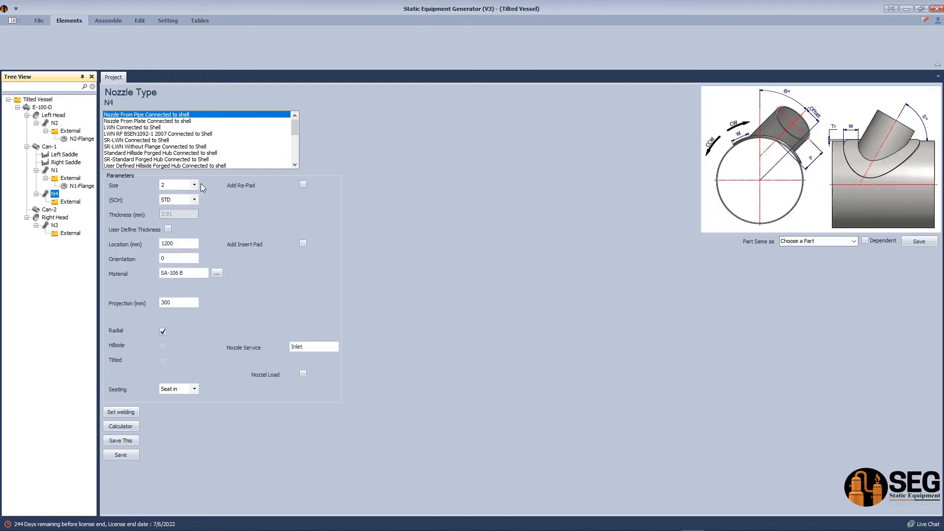
Step: Define N4 as a hillside pipe nozzle of size 10, schedule 40, at location 3500 mm, and save it
left_click(194, 186)
left_click(176, 244)
left_click(193, 202)
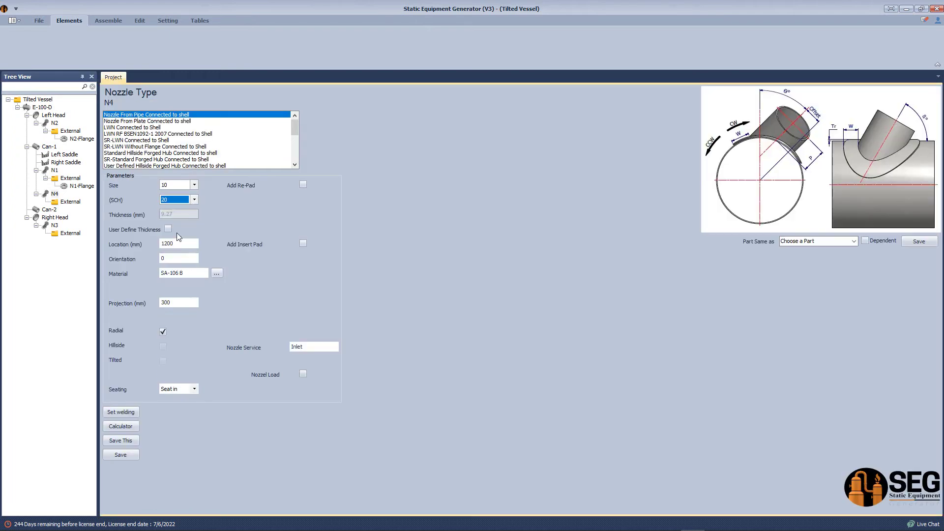
left_click(180, 247)
type("3500")
left_click(163, 345)
left_click(172, 259)
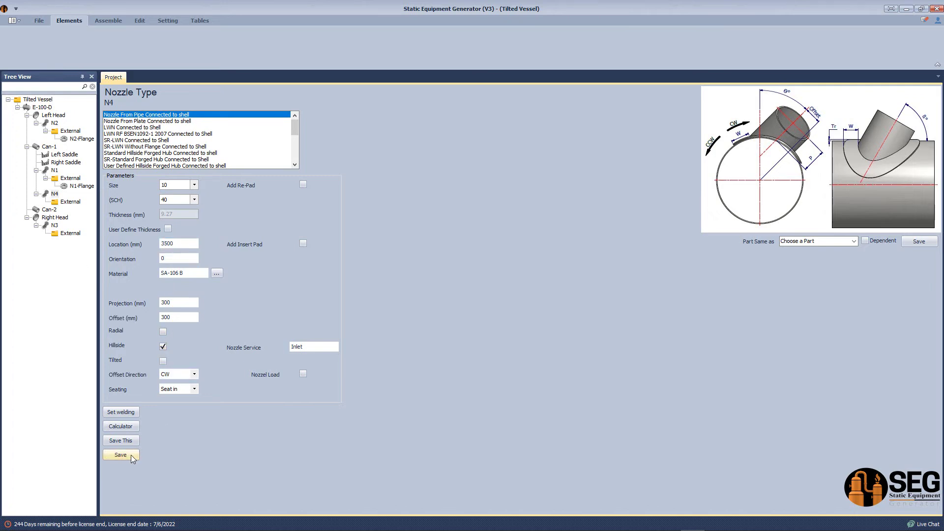
left_click(120, 455)
Step: Add a flange named N4-Flange to the external side of nozzle N4 and open its settings
left_click(145, 39)
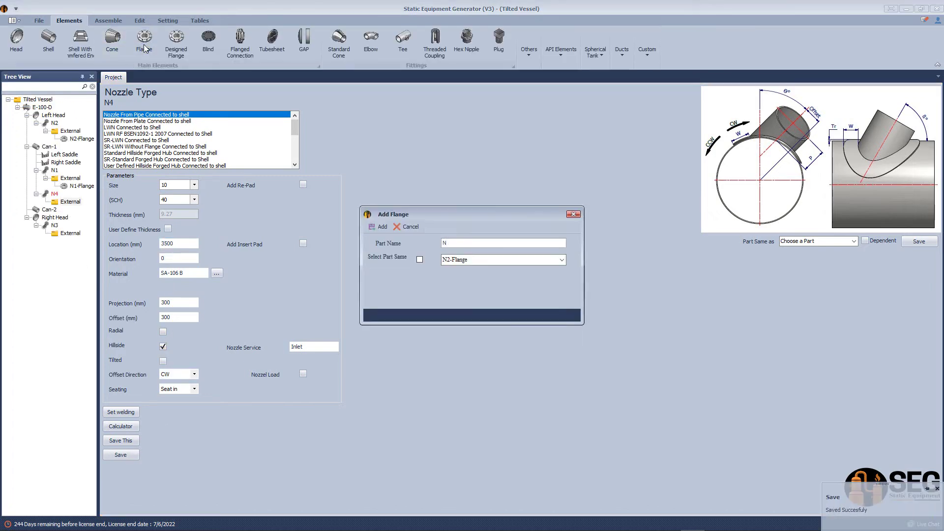
type("N4-Flange")
key("Return")
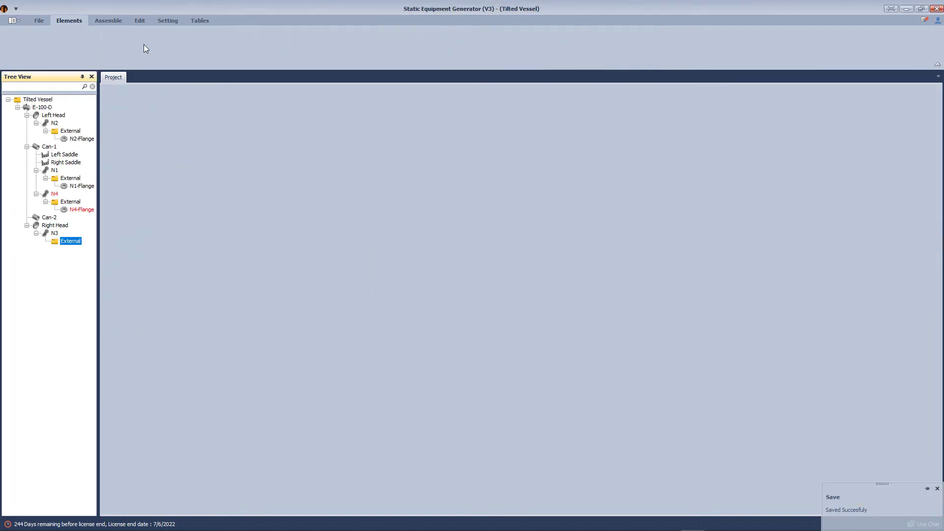
left_click(81, 210)
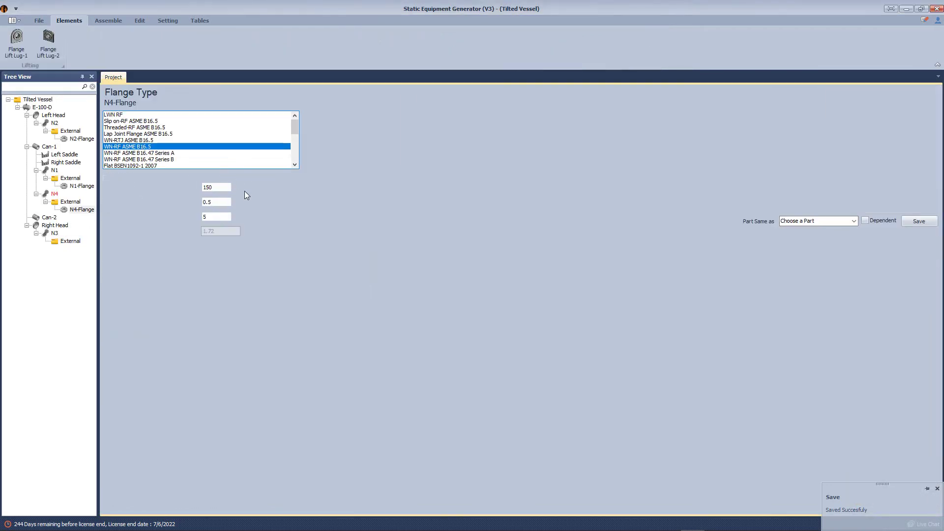
Step: Make N4-Flange a WN-RF ASME B16.5 flange, choose its rating, match size and pipe schedule to nozzle N4, and save it
left_click(236, 187)
left_click(236, 201)
left_click(236, 202)
left_click(221, 268)
left_click(236, 216)
left_click(217, 270)
Step: Calculate and save N4's tilted placement for 3500 mm from the reference point, orientation 90 and 1400 mm projection from the vessel centerline
left_click(51, 195)
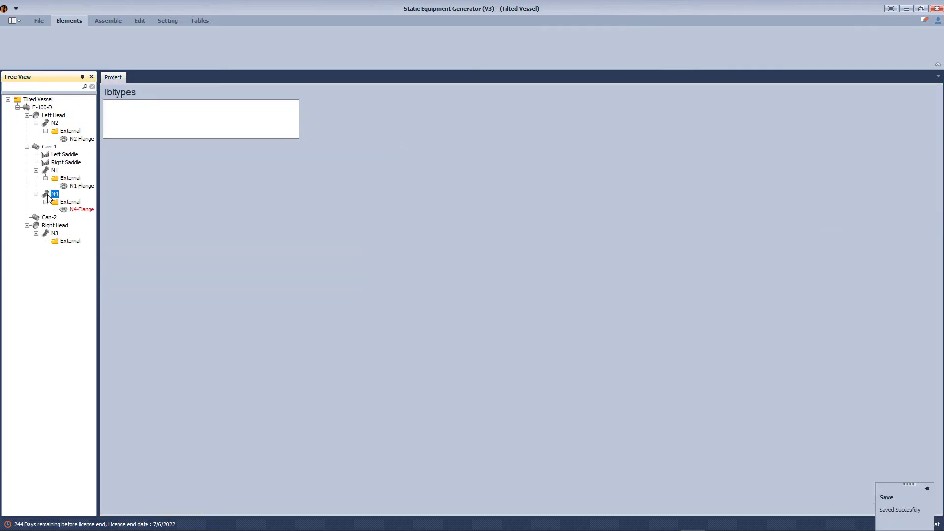
left_click(129, 427)
left_click_drag(254, 206, 171, 208)
type("3500")
left_click(216, 232)
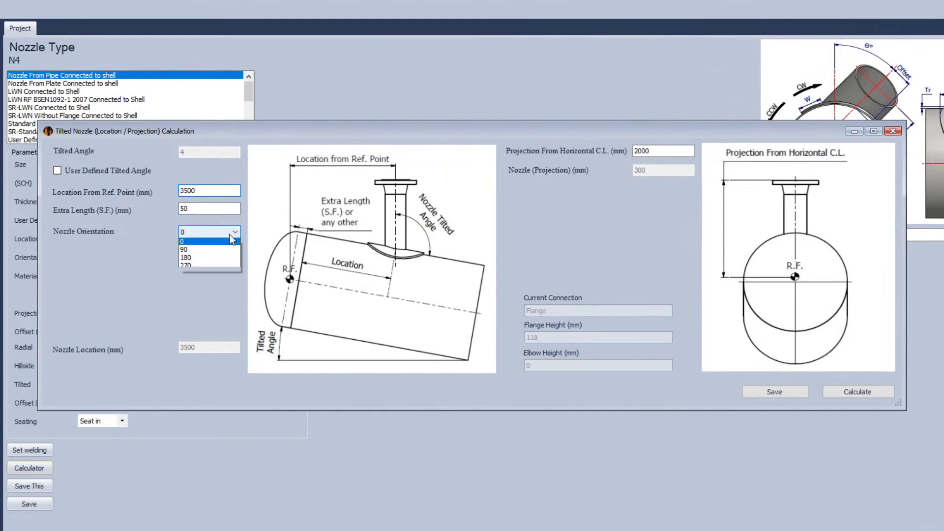
left_click(206, 248)
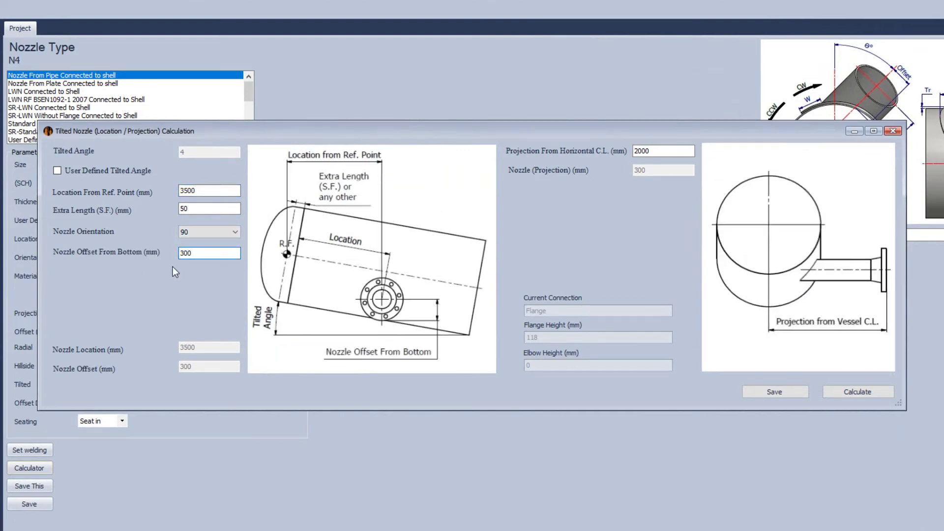
type("1400")
left_click(868, 390)
left_click(777, 390)
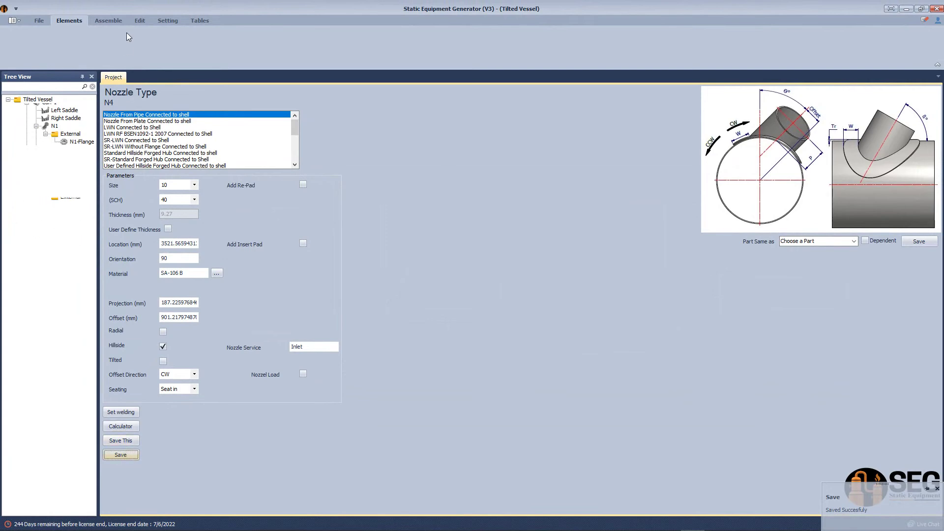
Step: Regenerate the Inventor assembly with nozzle N4 and bring up the whole vessel view in the E-100-D drawing
left_click(108, 20)
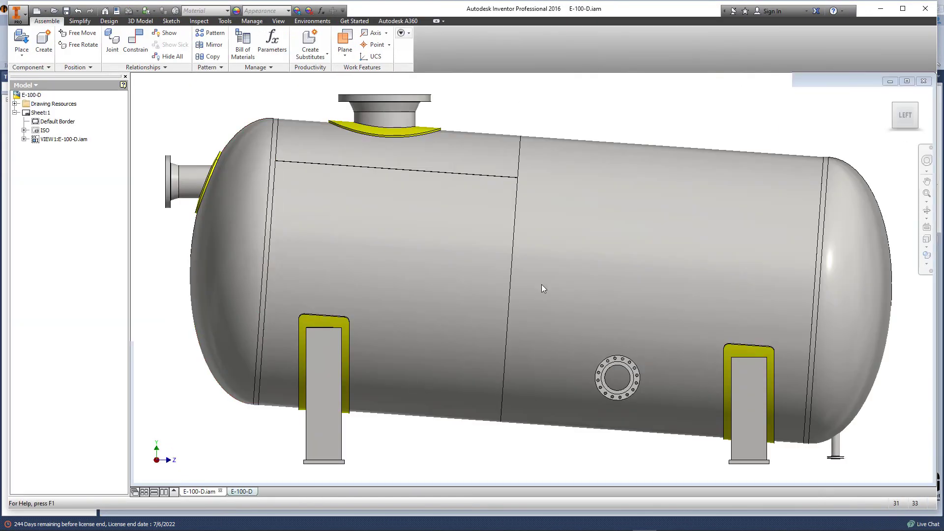
scroll(542, 284, "down", 5)
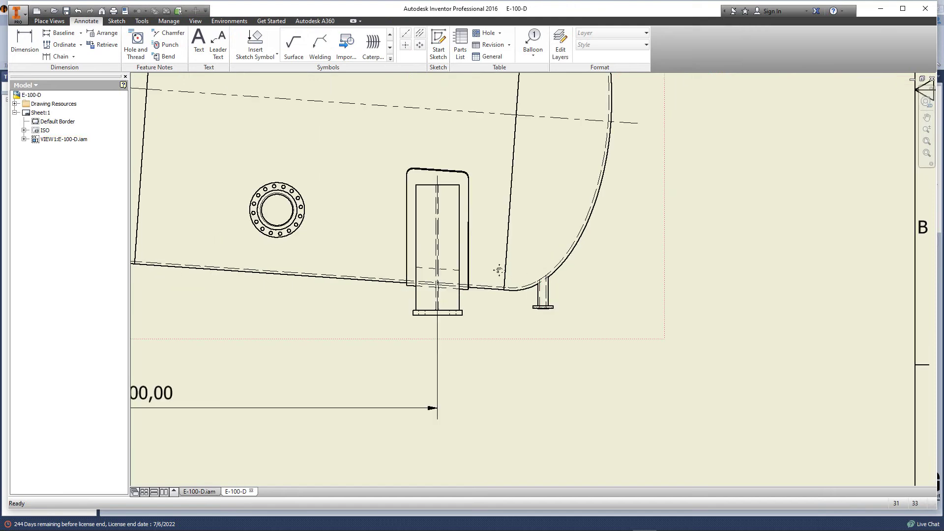
scroll(492, 250, "down", 3)
middle_click_drag(491, 246, 608, 345)
middle_click_drag(442, 314, 466, 325)
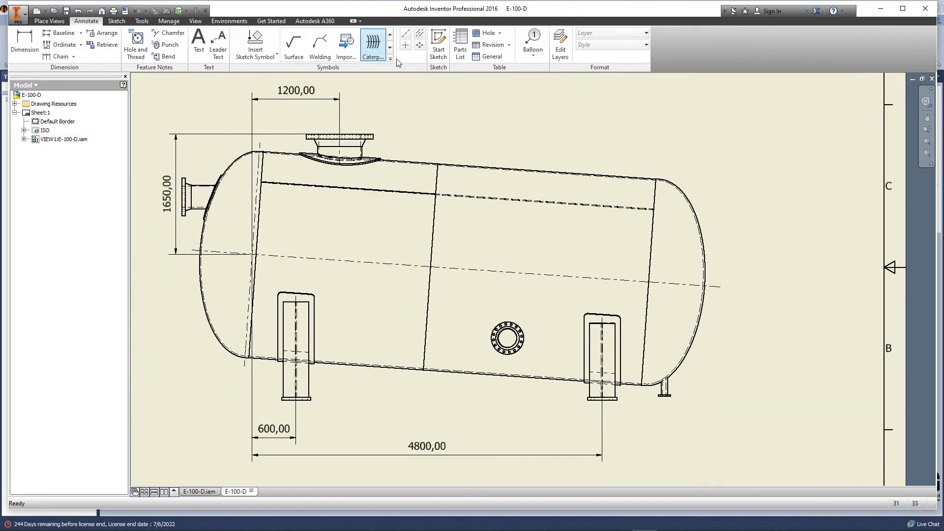
Step: Add a center mark to nozzle N4's flange in the vessel side view
scroll(528, 337, "up", 5)
left_click(516, 323)
scroll(533, 233, "down", 3)
right_click(533, 232)
left_click(524, 331)
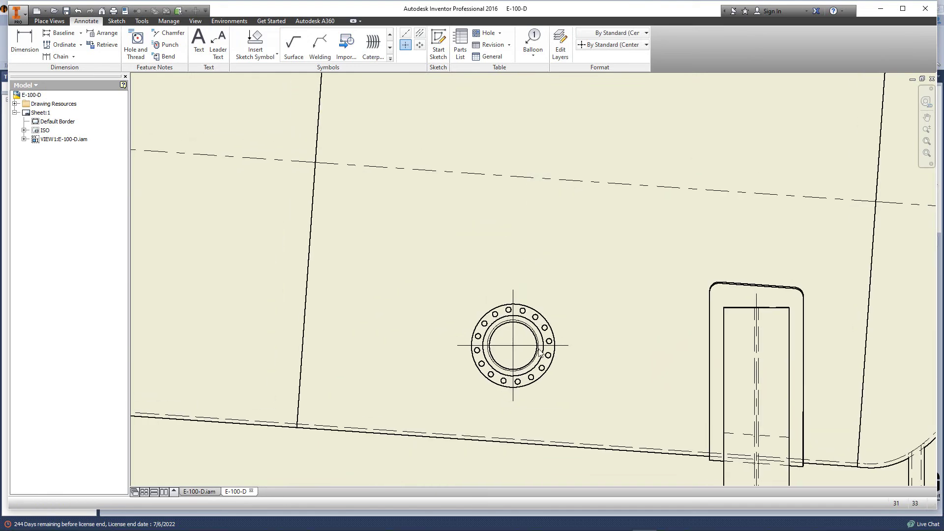
Step: Start a sketch on the vessel side view and project nozzle N4's pipe circle and the shell's lower inner edge
left_click(364, 250)
key("s")
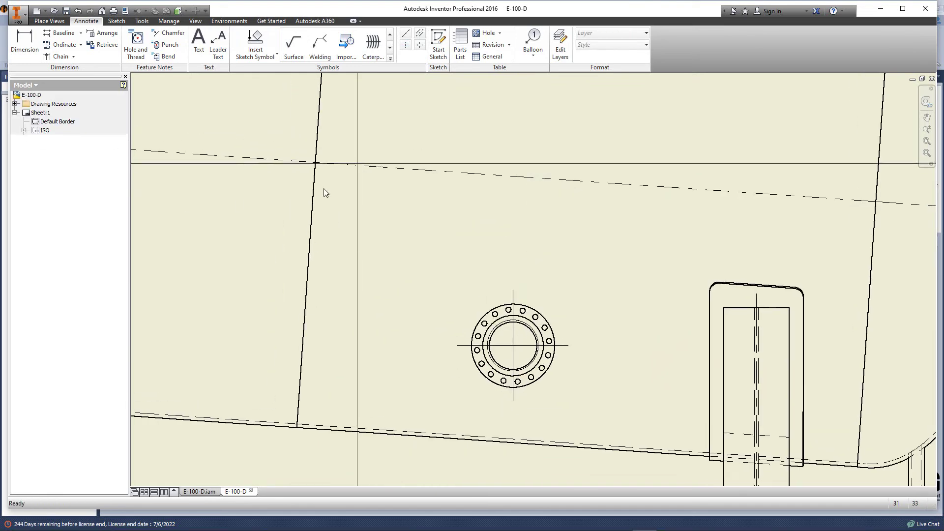
left_click(188, 46)
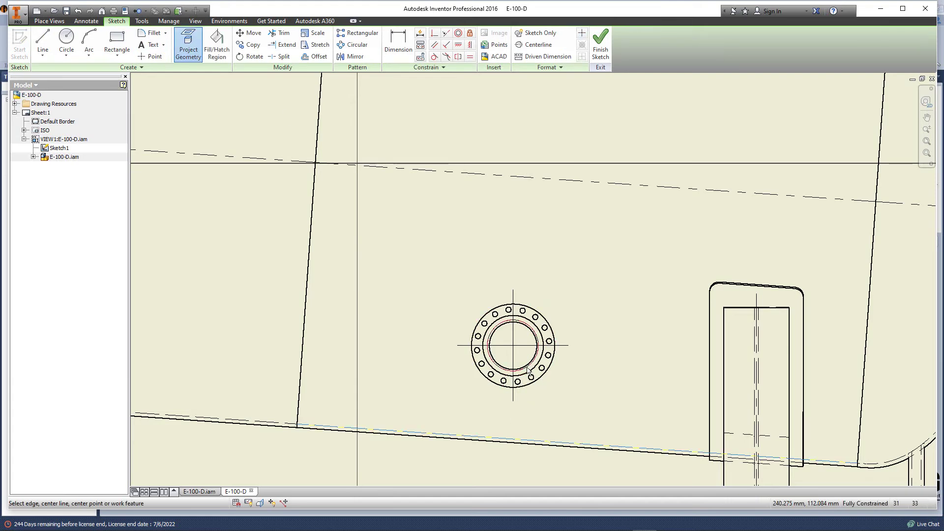
right_click(592, 294)
left_click(609, 292)
Step: Sketch a vertical line about 702 mm long from nozzle N4's center down past the shell's lower edge
left_click(44, 40)
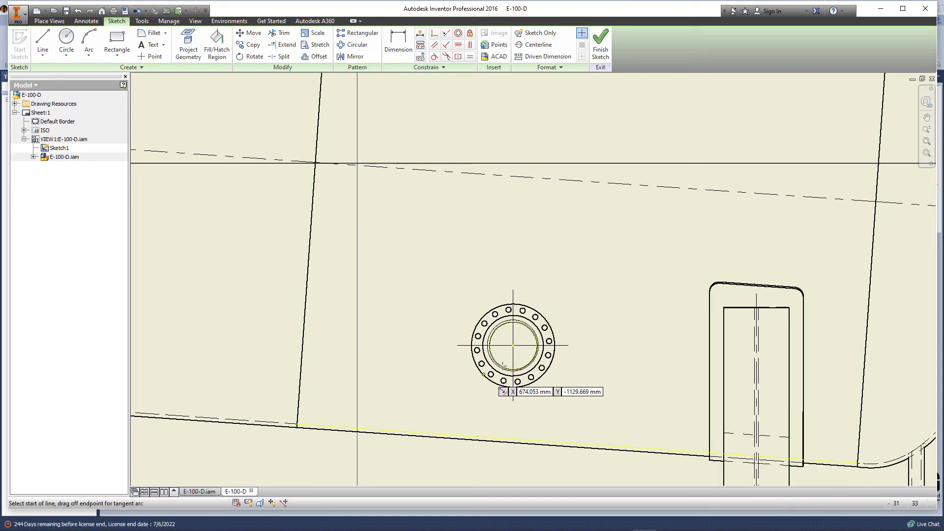
left_click(512, 345)
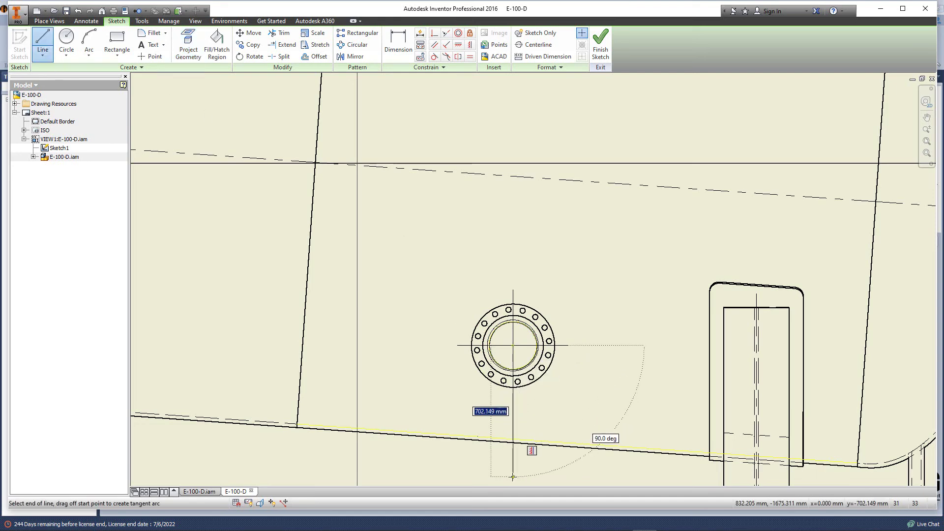
left_click(512, 476)
right_click(513, 475)
left_click(518, 455)
Step: Trim the vertical line at the shell's projected lower inner edge and finish the sketch
left_click(513, 458)
right_click(589, 371)
left_click(616, 372)
right_click(610, 303)
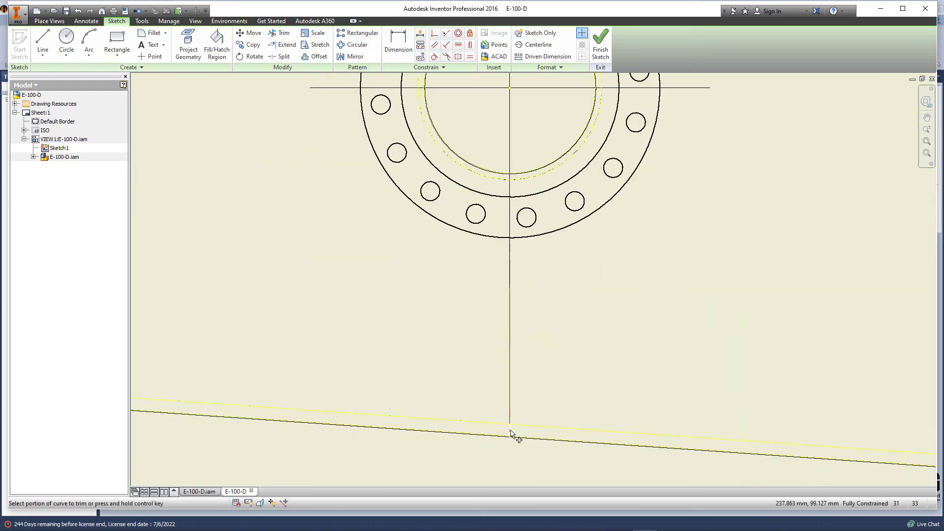
left_click(511, 431)
right_click(617, 311)
left_click(645, 315)
right_click(675, 277)
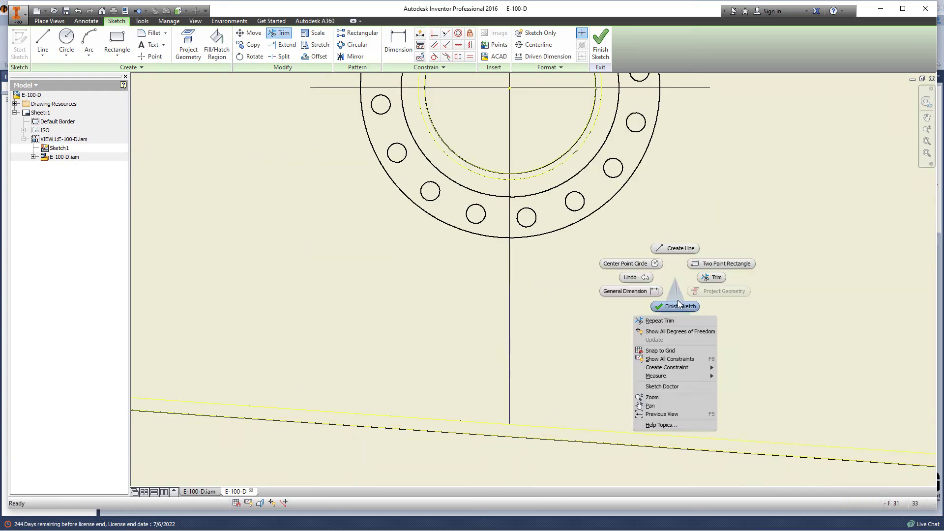
left_click(678, 304)
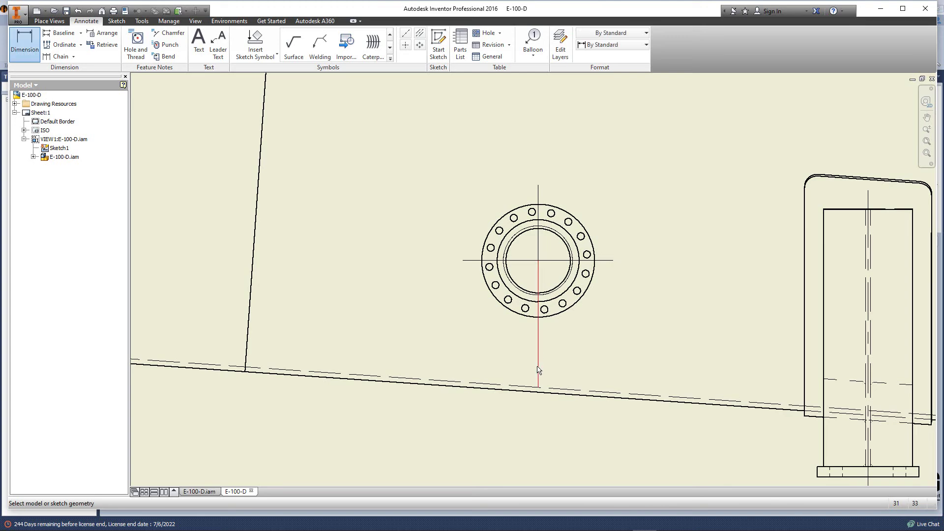
Step: Dimension nozzle N4's center vertically to the shell's lower inner edge and horizontally from the vessel's reference point
left_click(708, 326)
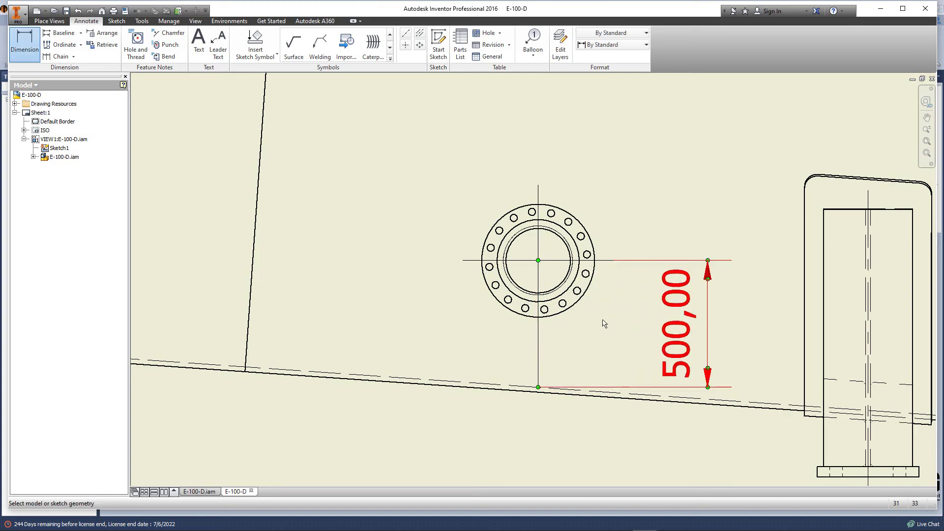
scroll(611, 324, "down", 2)
scroll(573, 274, "down", 3)
scroll(388, 223, "up", 4)
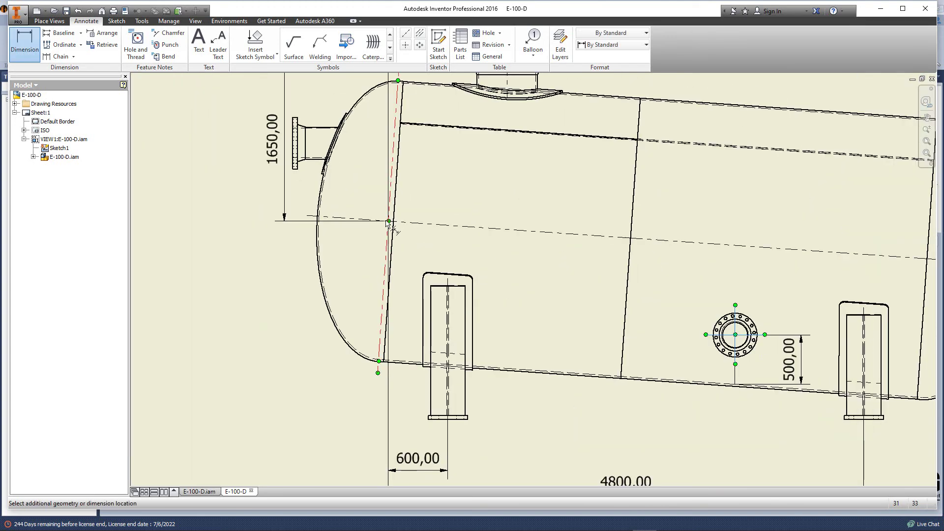
left_click(391, 224)
scroll(391, 224, "down", 4)
scroll(437, 408, "up", 2)
left_click(548, 237)
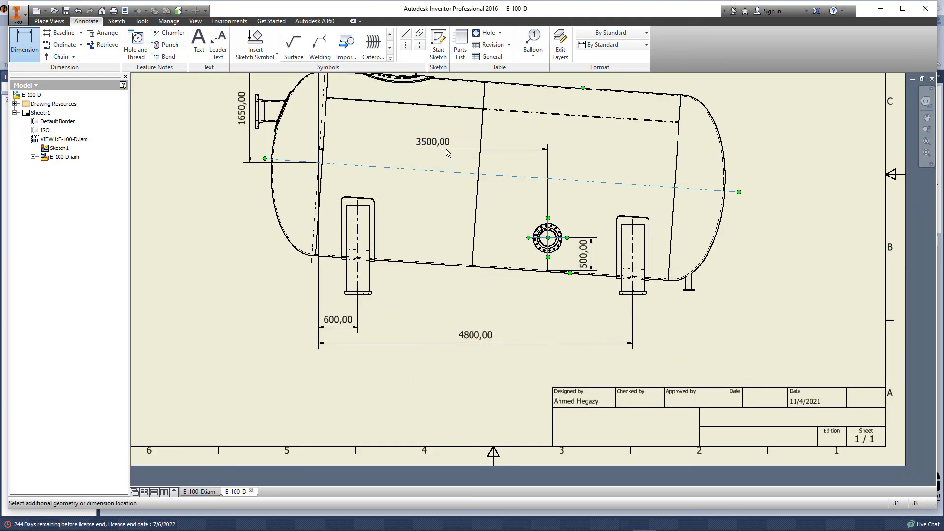
key("Escape")
Step: Move the vessel side view toward the sheet's left border and project an end view of the vessel to its right
scroll(622, 150, "down", 4)
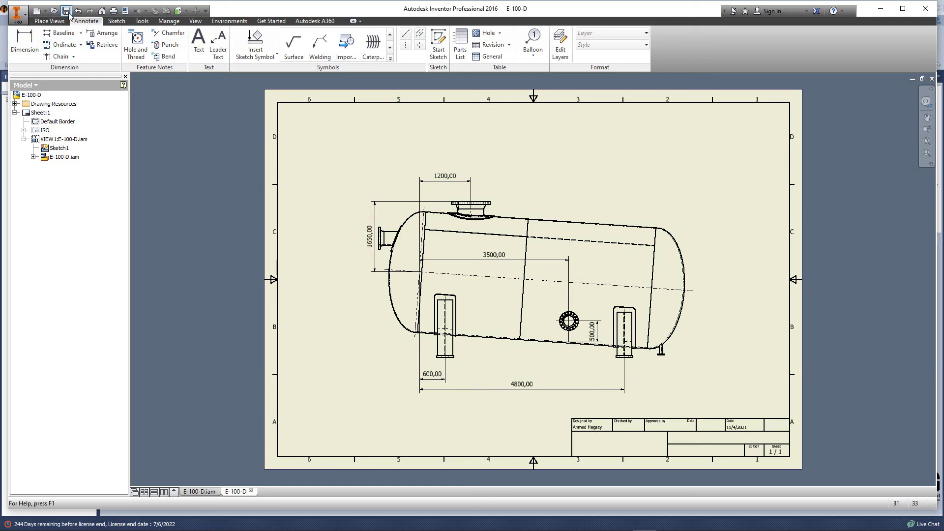
left_click_drag(376, 331, 307, 328)
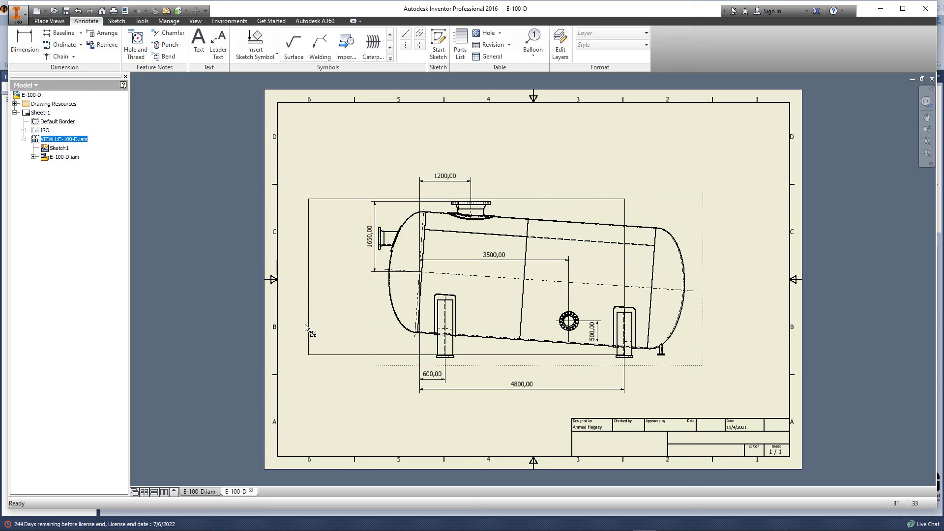
left_click(49, 20)
left_click(44, 43)
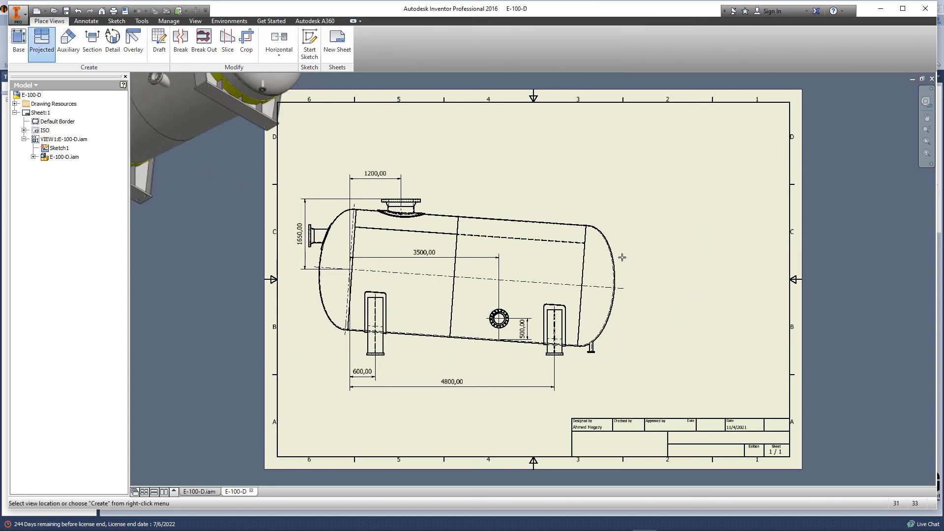
left_click(718, 278)
right_click(720, 275)
left_click(723, 322)
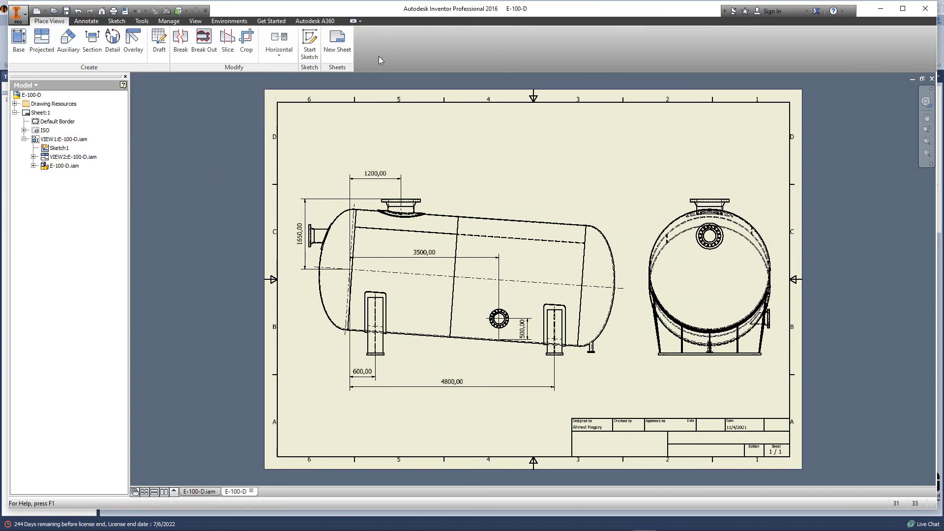
Step: Add a center mark to the shell circle in the end view and dimension N4's flange face horizontally from the vessel centerline
left_click(86, 21)
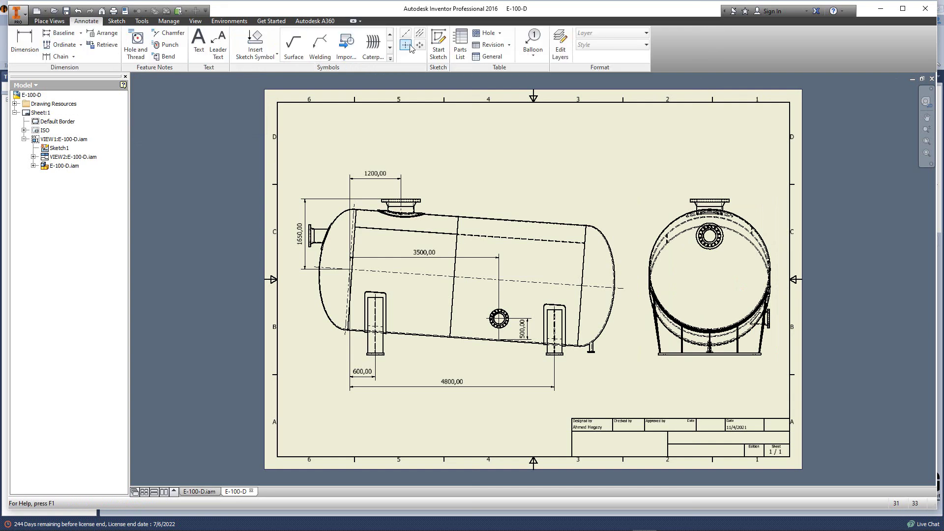
left_click(732, 210)
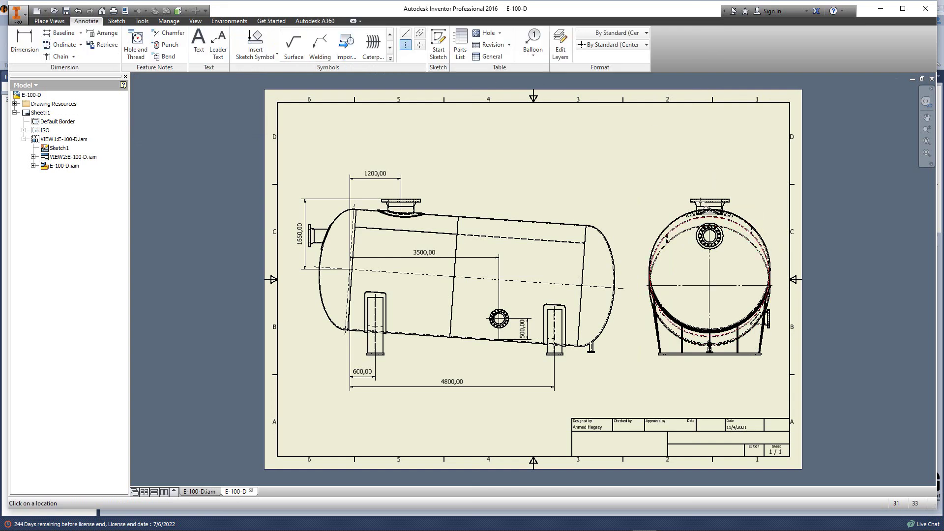
left_click(25, 43)
scroll(729, 307, "up", 3)
left_click(681, 295)
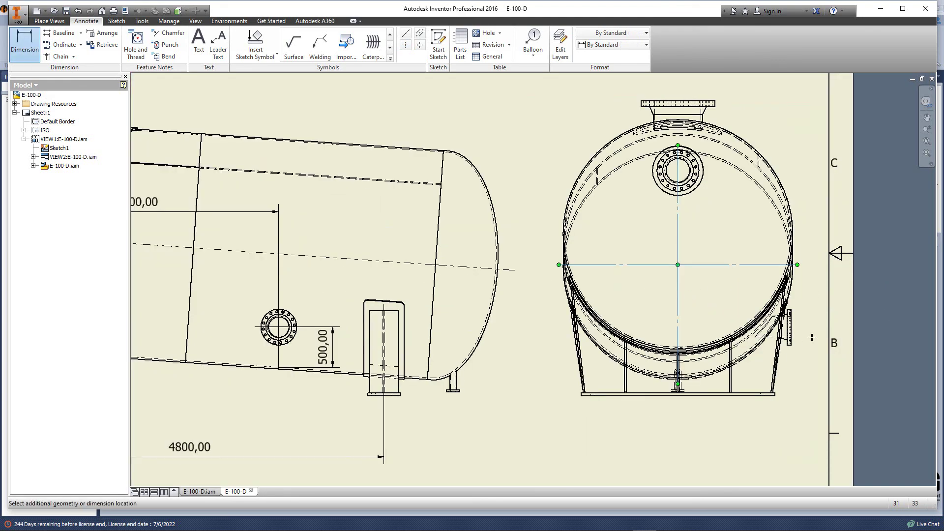
scroll(805, 337, "up", 5)
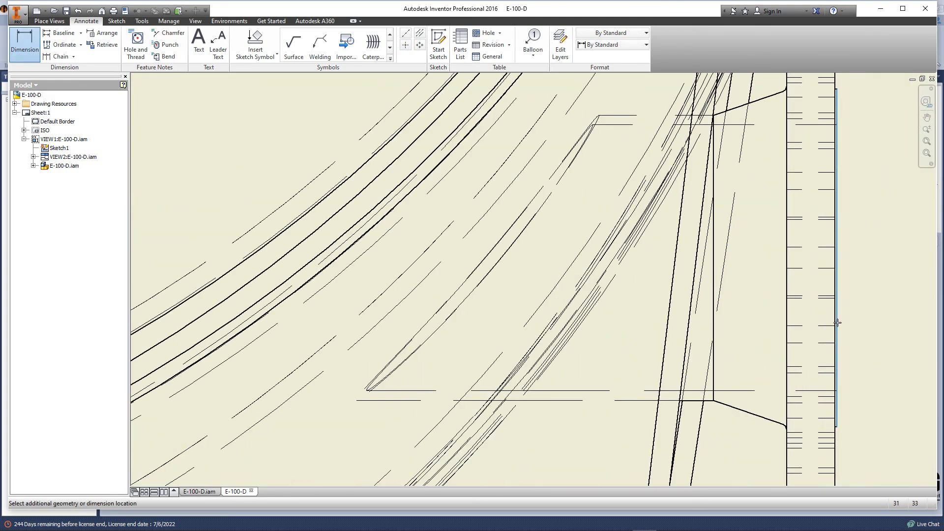
left_click(838, 325)
scroll(838, 324, "down", 5)
middle_click_drag(723, 397, 699, 214)
left_click(660, 391)
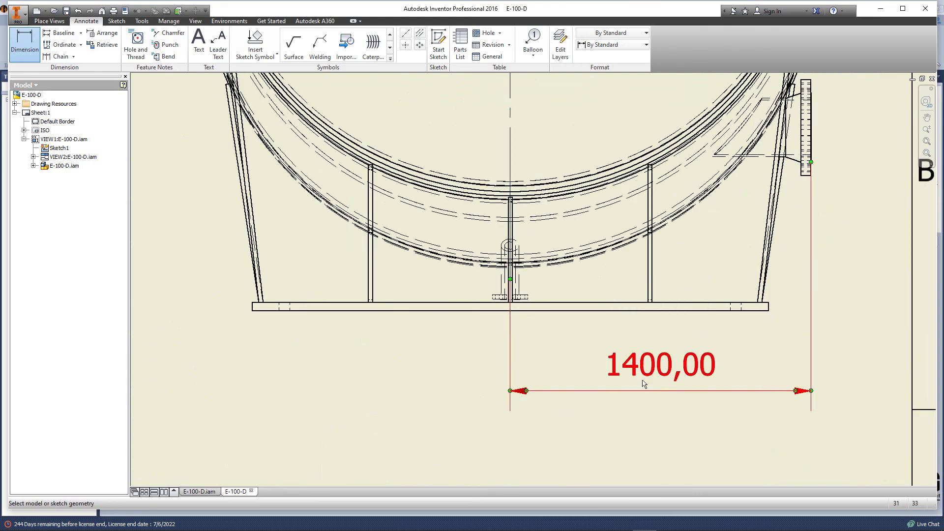